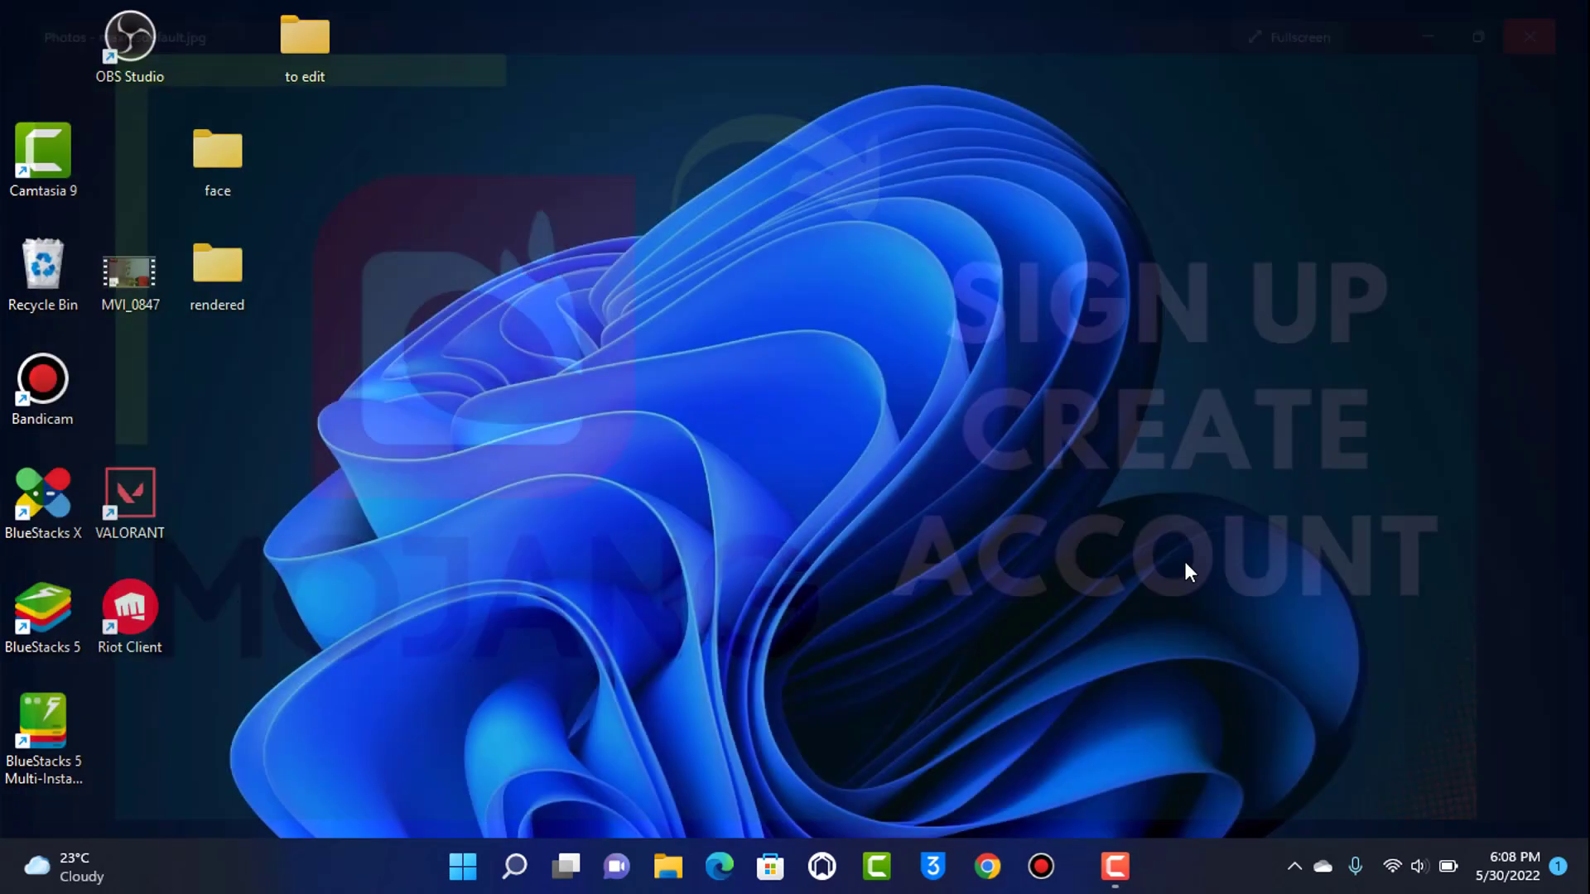
Step: Launch Google Chrome from the taskbar on a new tab
{"action": "left_click", "coordinate": [1002, 866]}
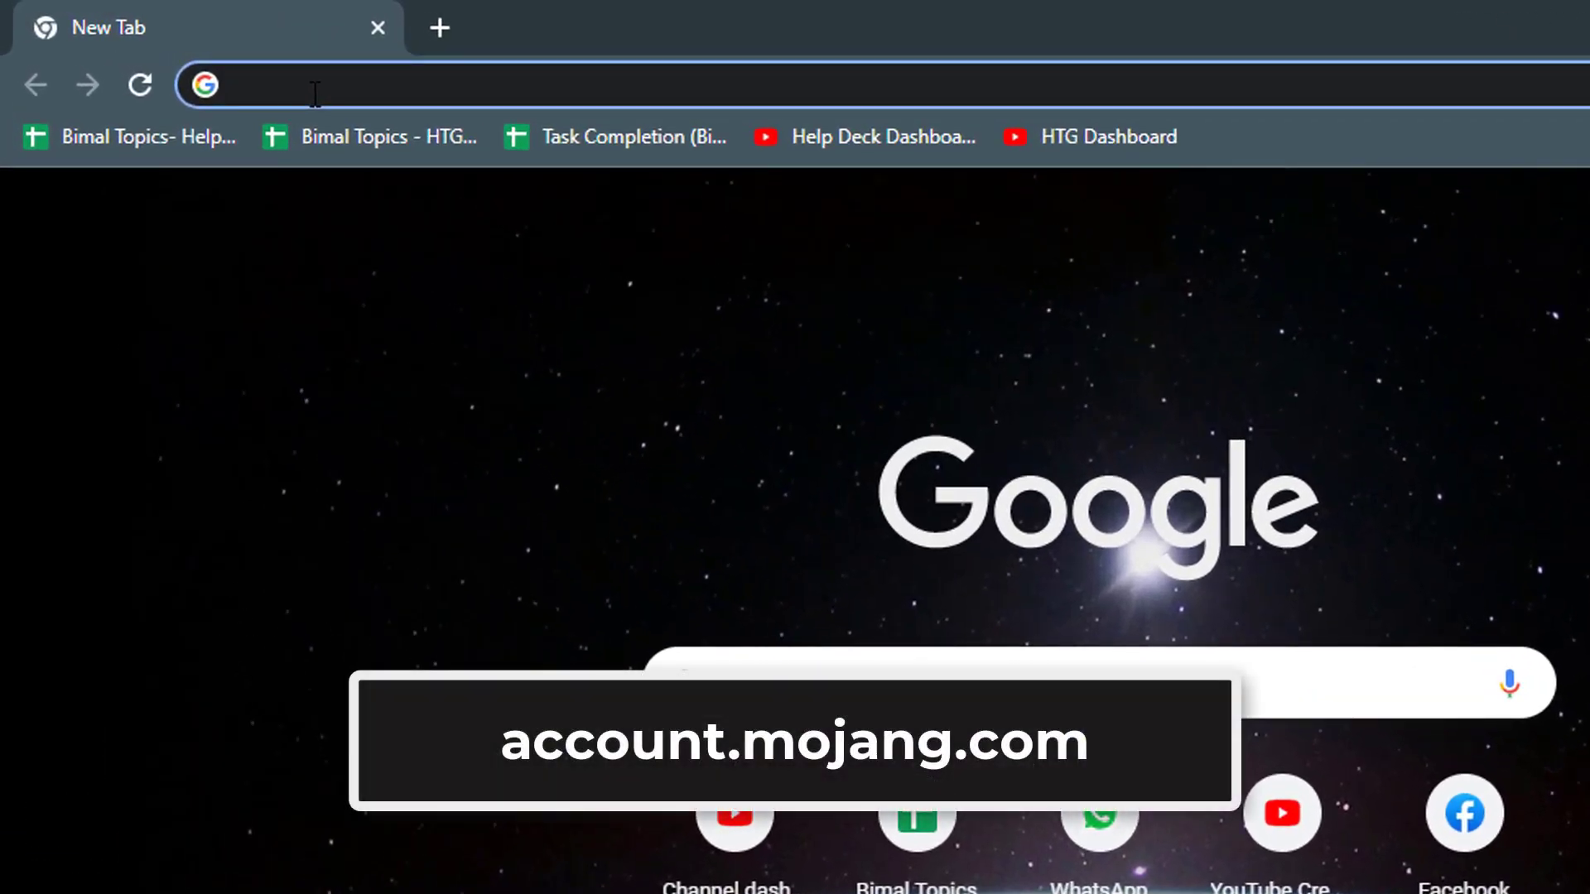
Step: Go to account.mojang.com in Chrome
{"action": "type", "text": "account.mojan"}
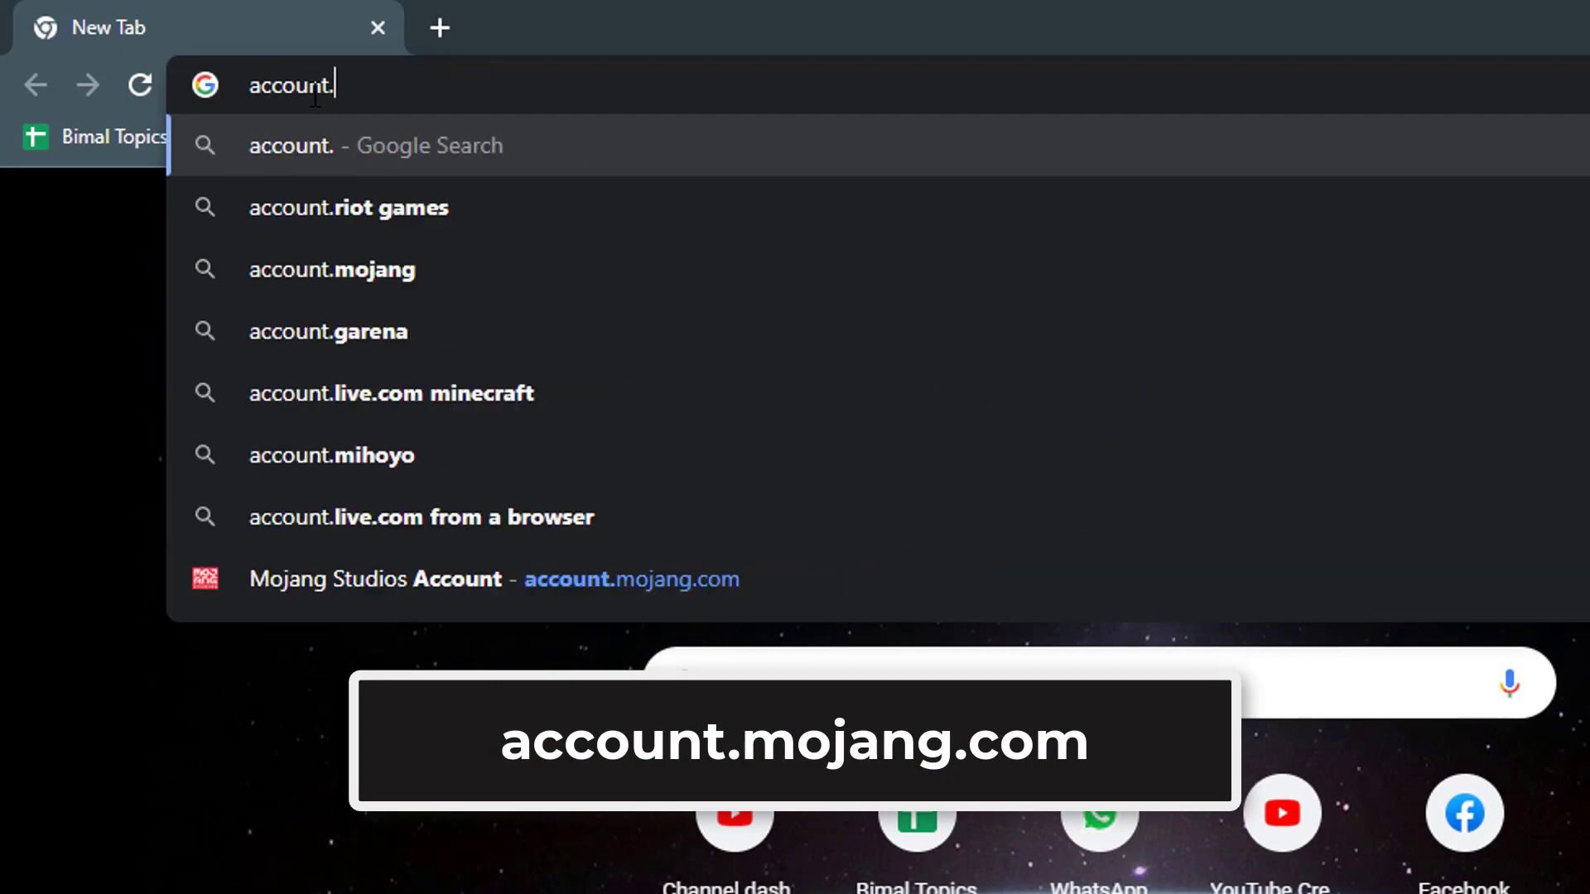
{"action": "type", "text": "g.com"}
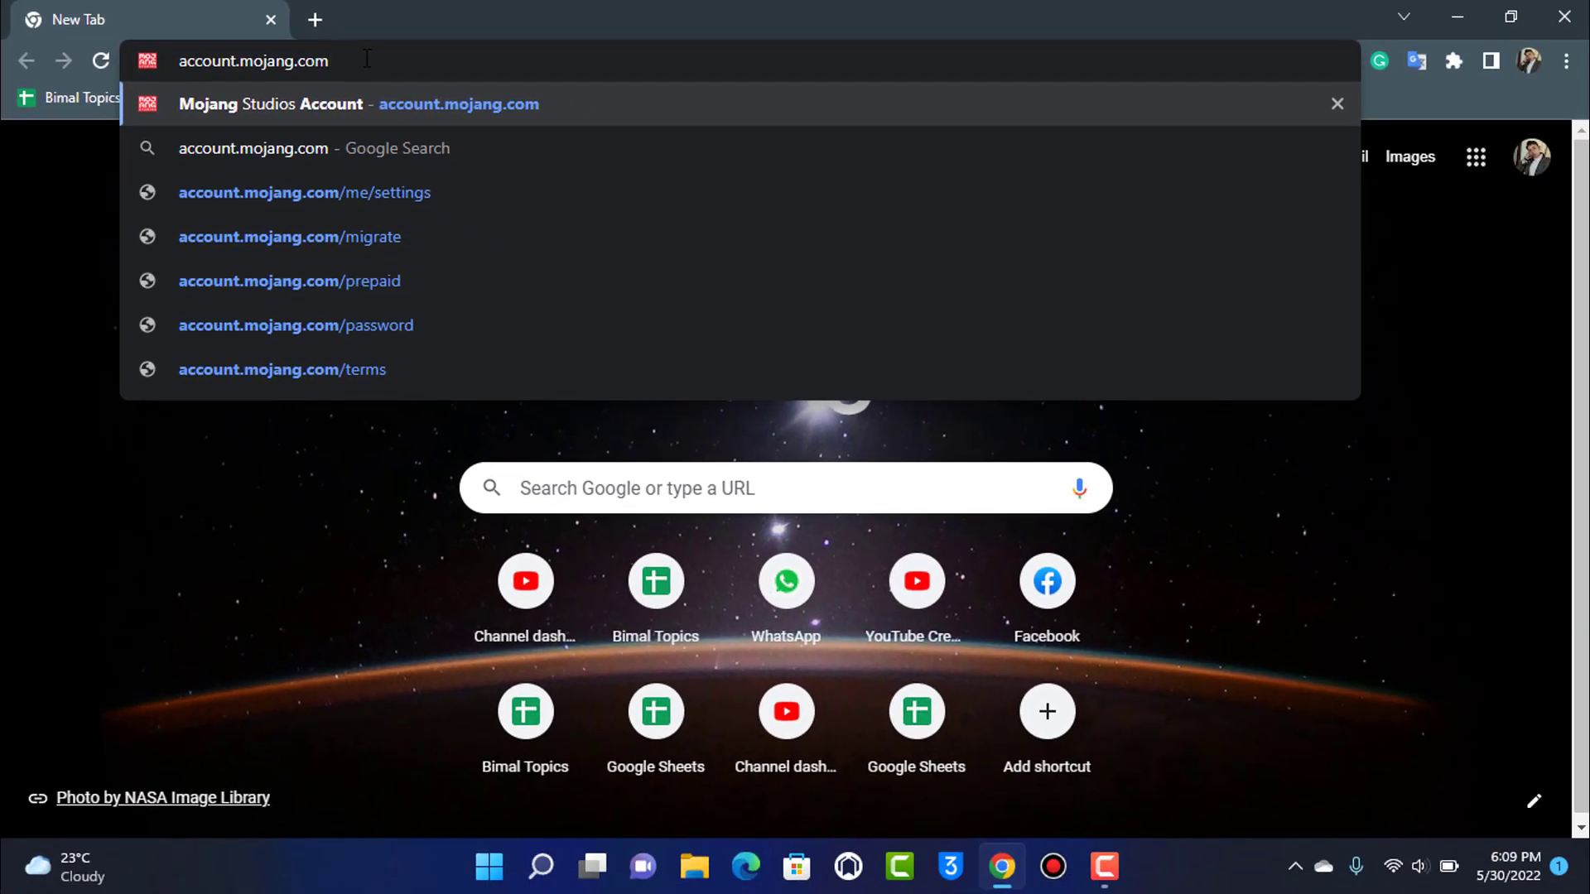
{"action": "key", "text": "Return"}
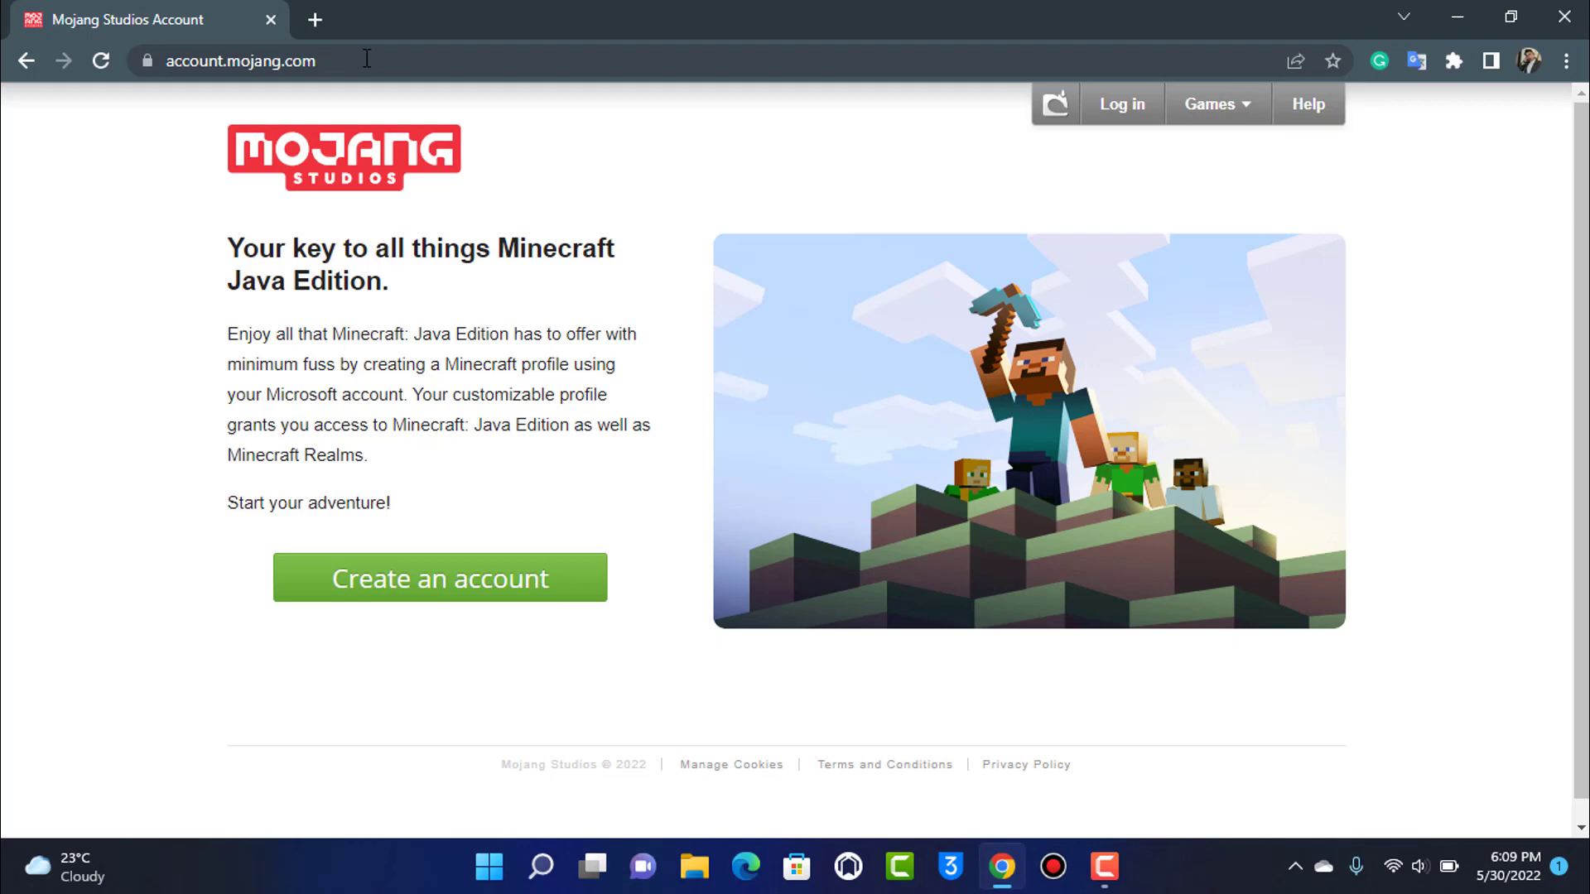
Step: Choose 'Create an account' on the Mojang Studios Account page
{"action": "scroll", "coordinate": [1019, 424], "scroll_direction": "down", "scroll_amount": 1}
{"action": "scroll", "coordinate": [1035, 426], "scroll_direction": "up", "scroll_amount": 1}
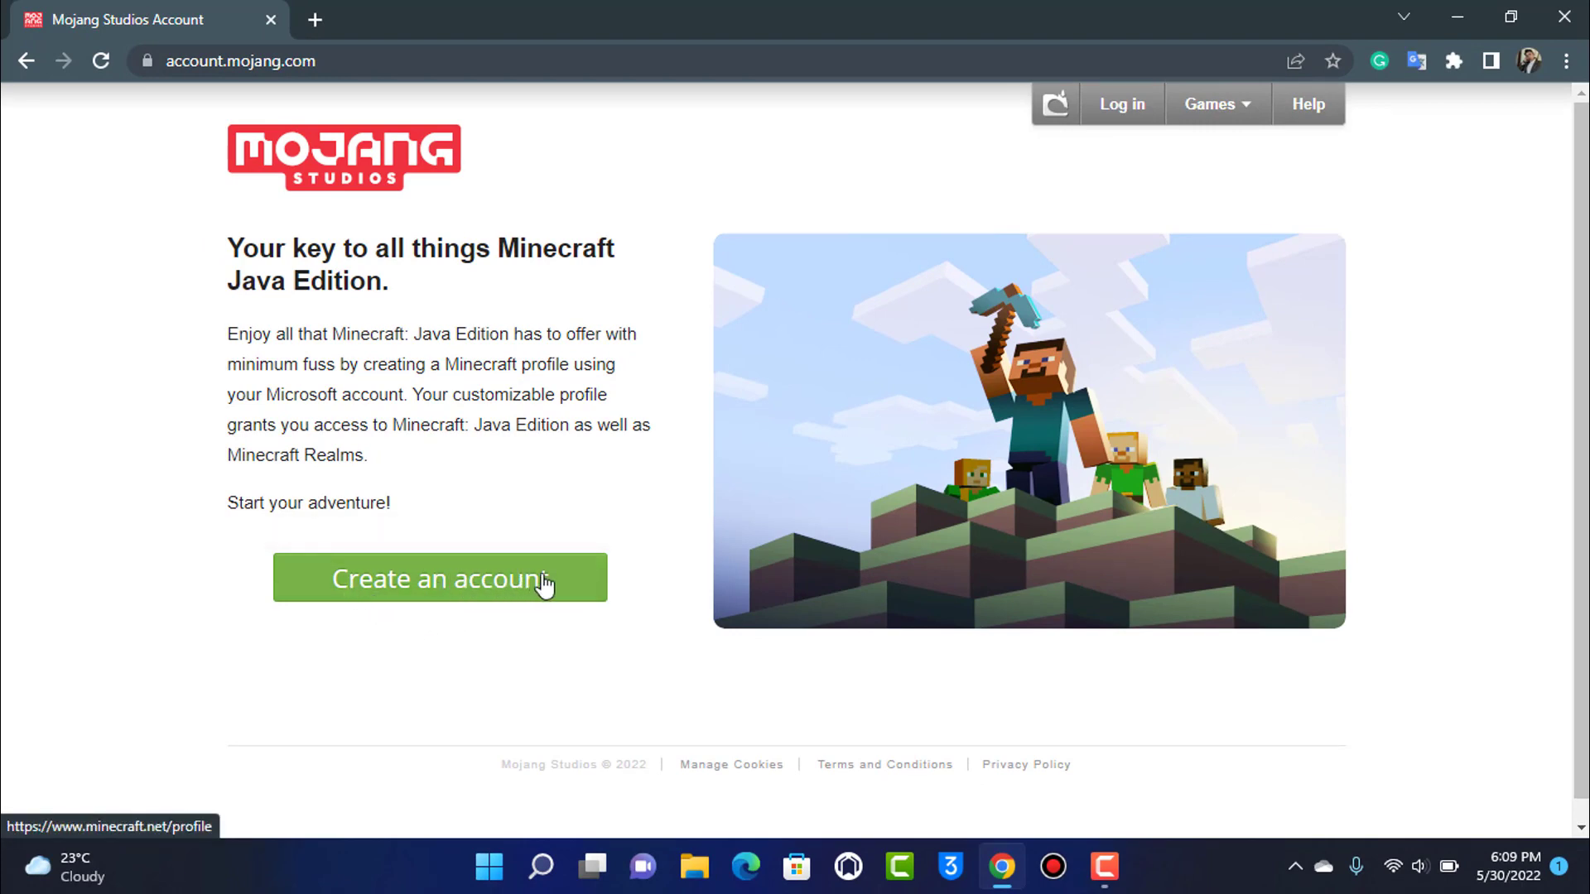
{"action": "left_click", "coordinate": [578, 596]}
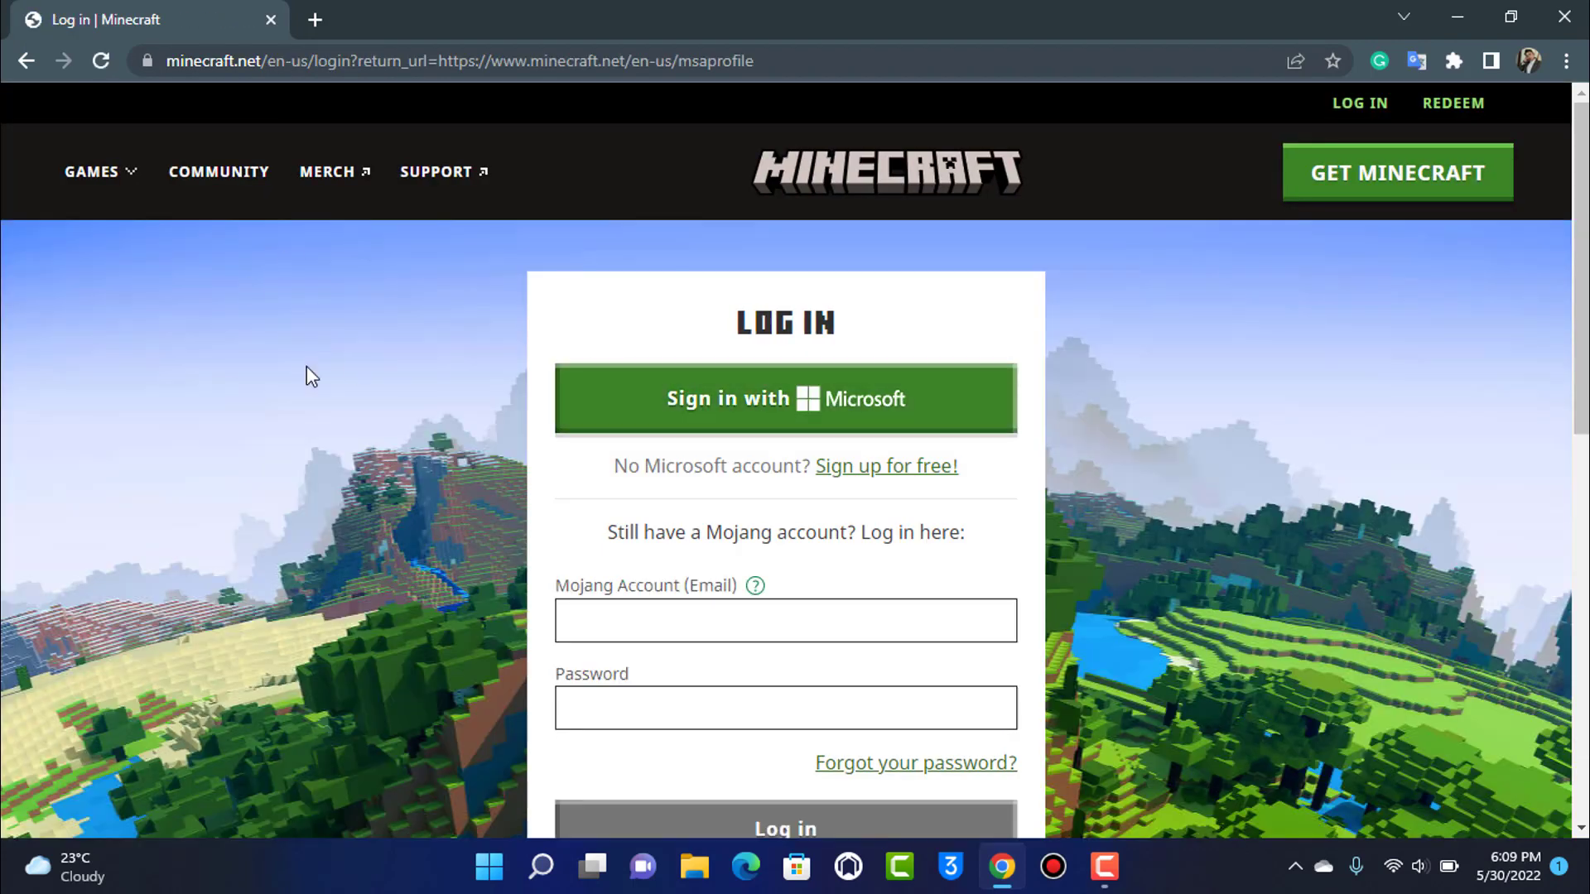
Step: On the Minecraft.net log-in page, pick 'Sign up for free!' for a Microsoft account
{"action": "left_click", "coordinate": [200, 60]}
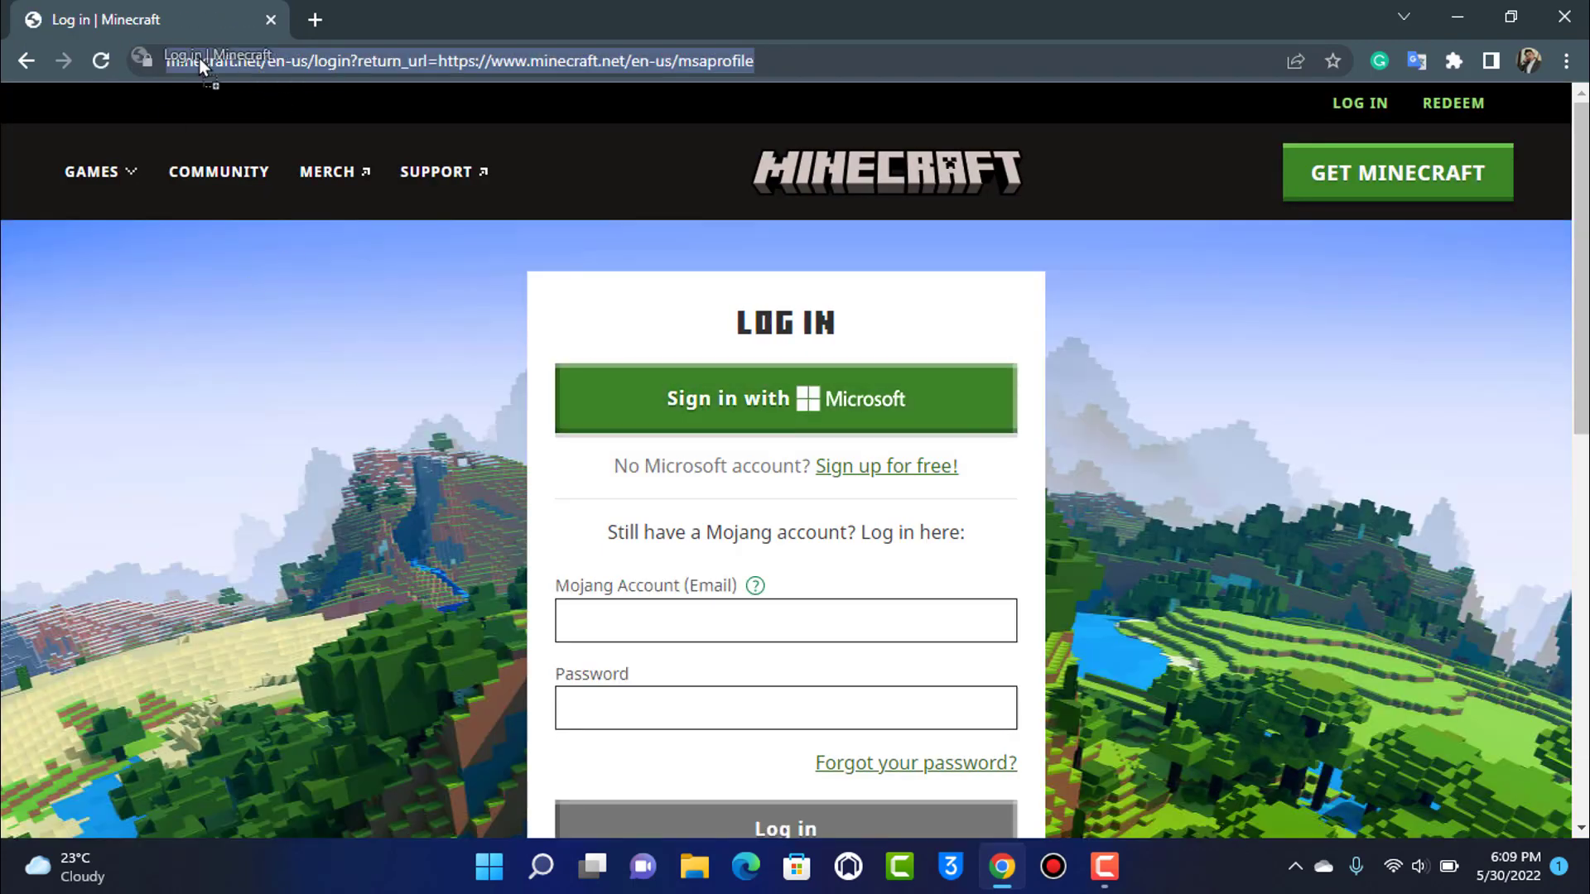
{"action": "scroll", "coordinate": [813, 493], "scroll_direction": "down", "scroll_amount": 3}
{"action": "left_click", "coordinate": [1179, 413]}
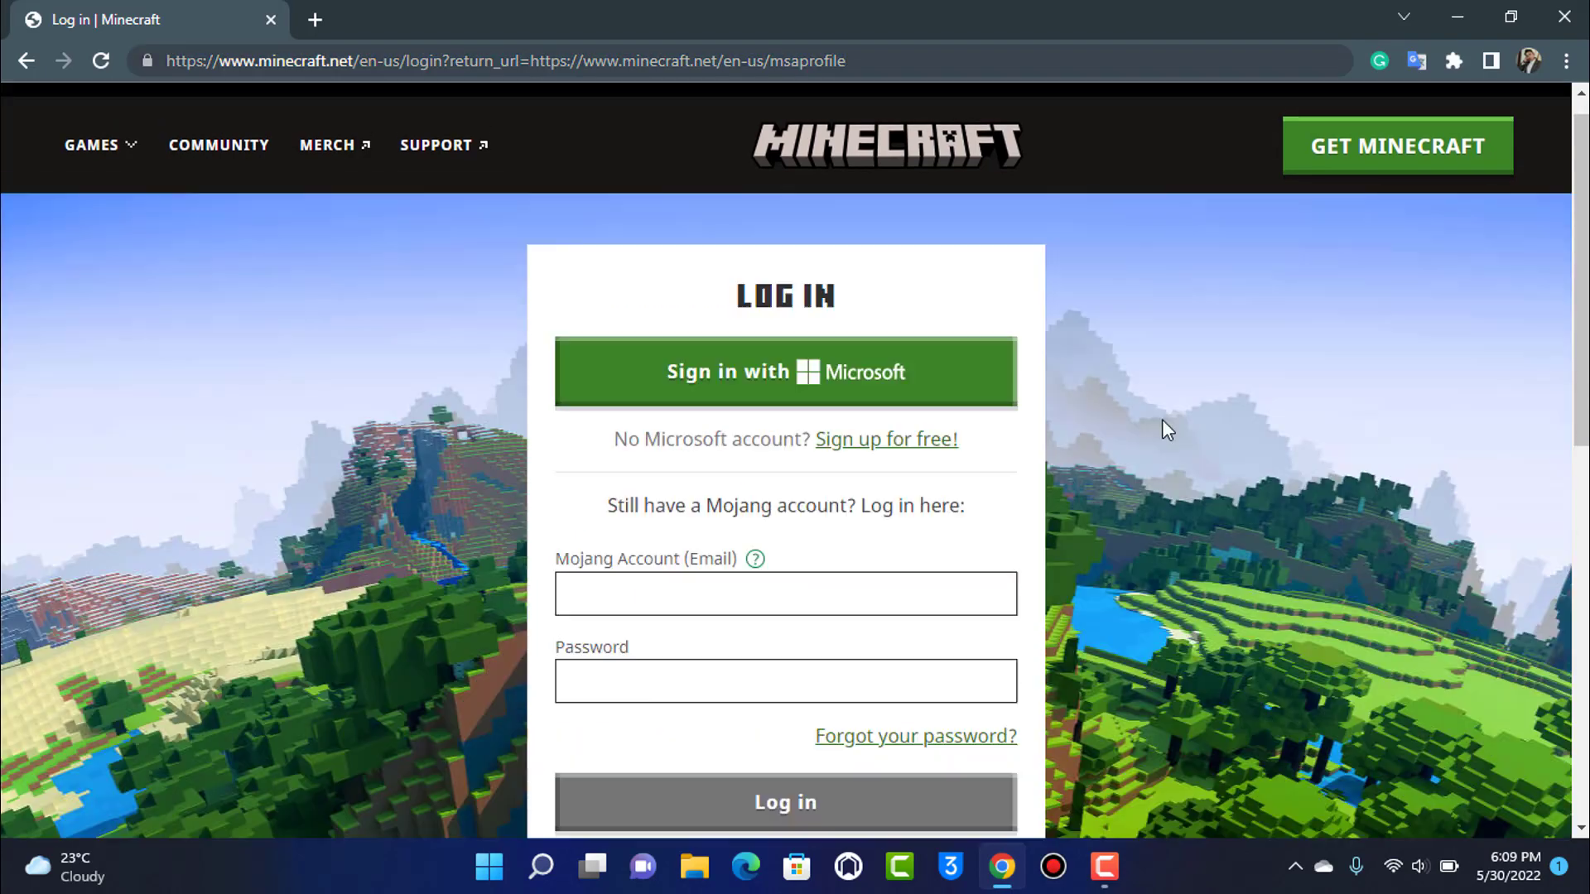
{"action": "scroll", "coordinate": [840, 440], "scroll_direction": "down", "scroll_amount": 1}
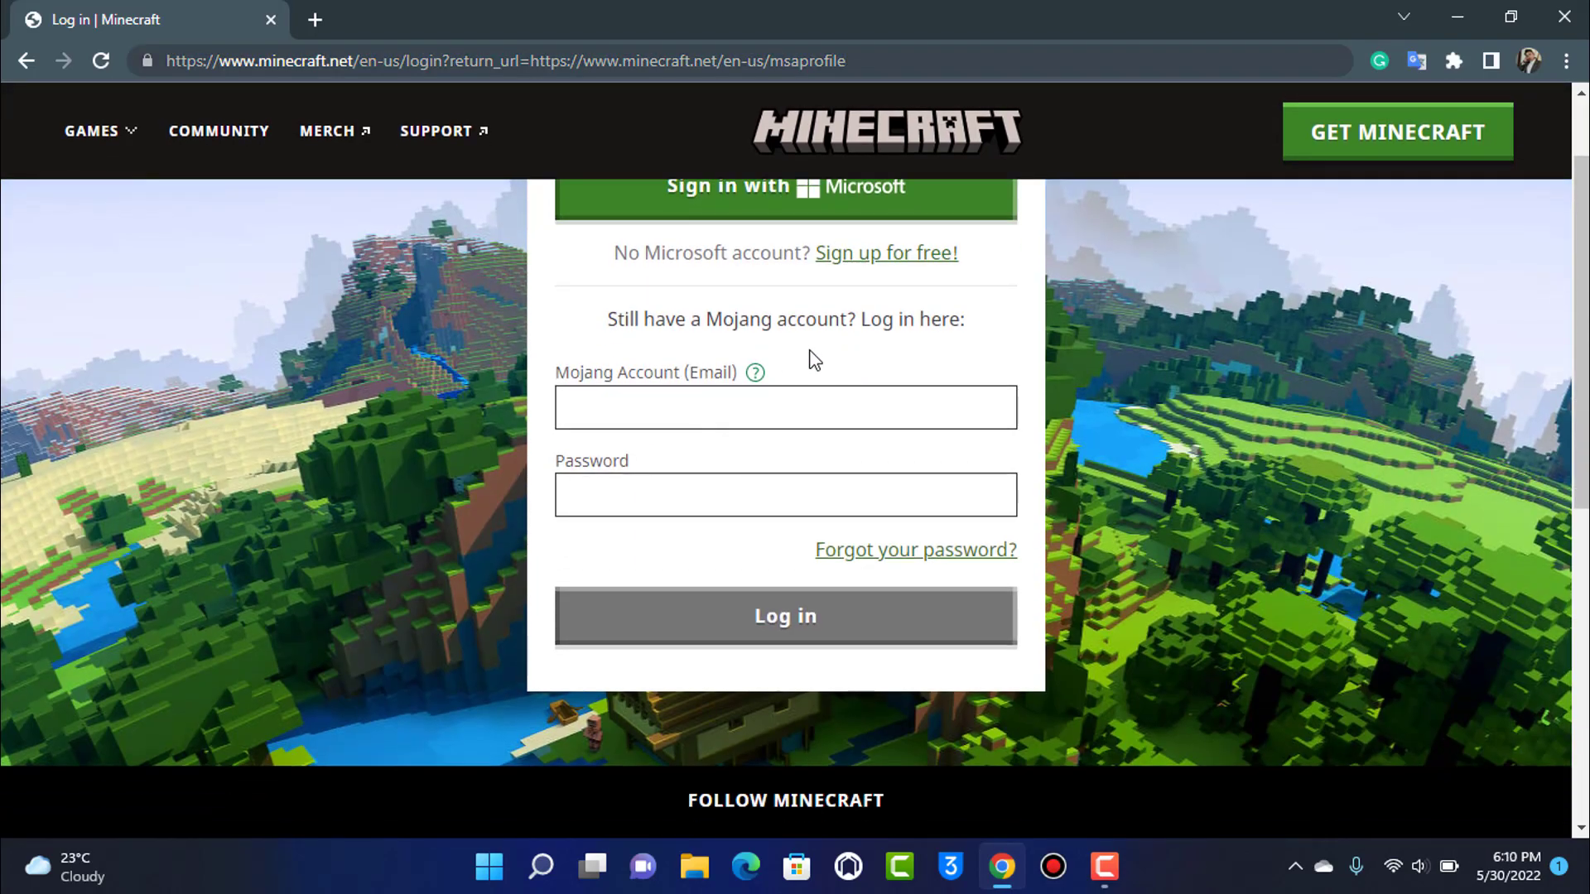
{"action": "left_click", "coordinate": [651, 412]}
{"action": "left_click", "coordinate": [629, 484]}
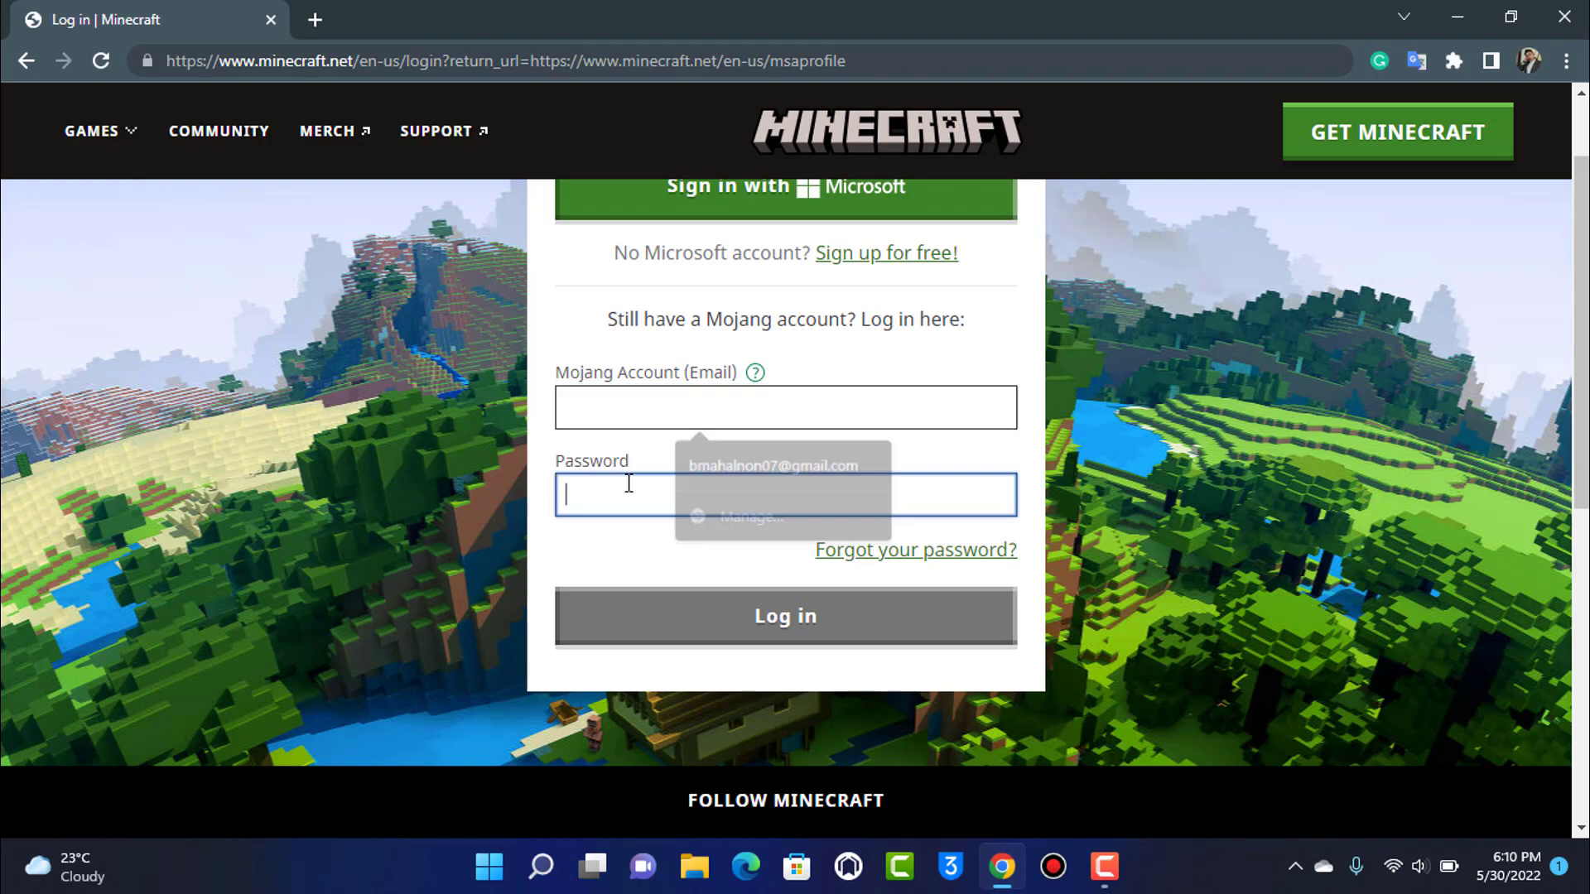
{"action": "scroll", "coordinate": [630, 488], "scroll_direction": "up", "scroll_amount": 3}
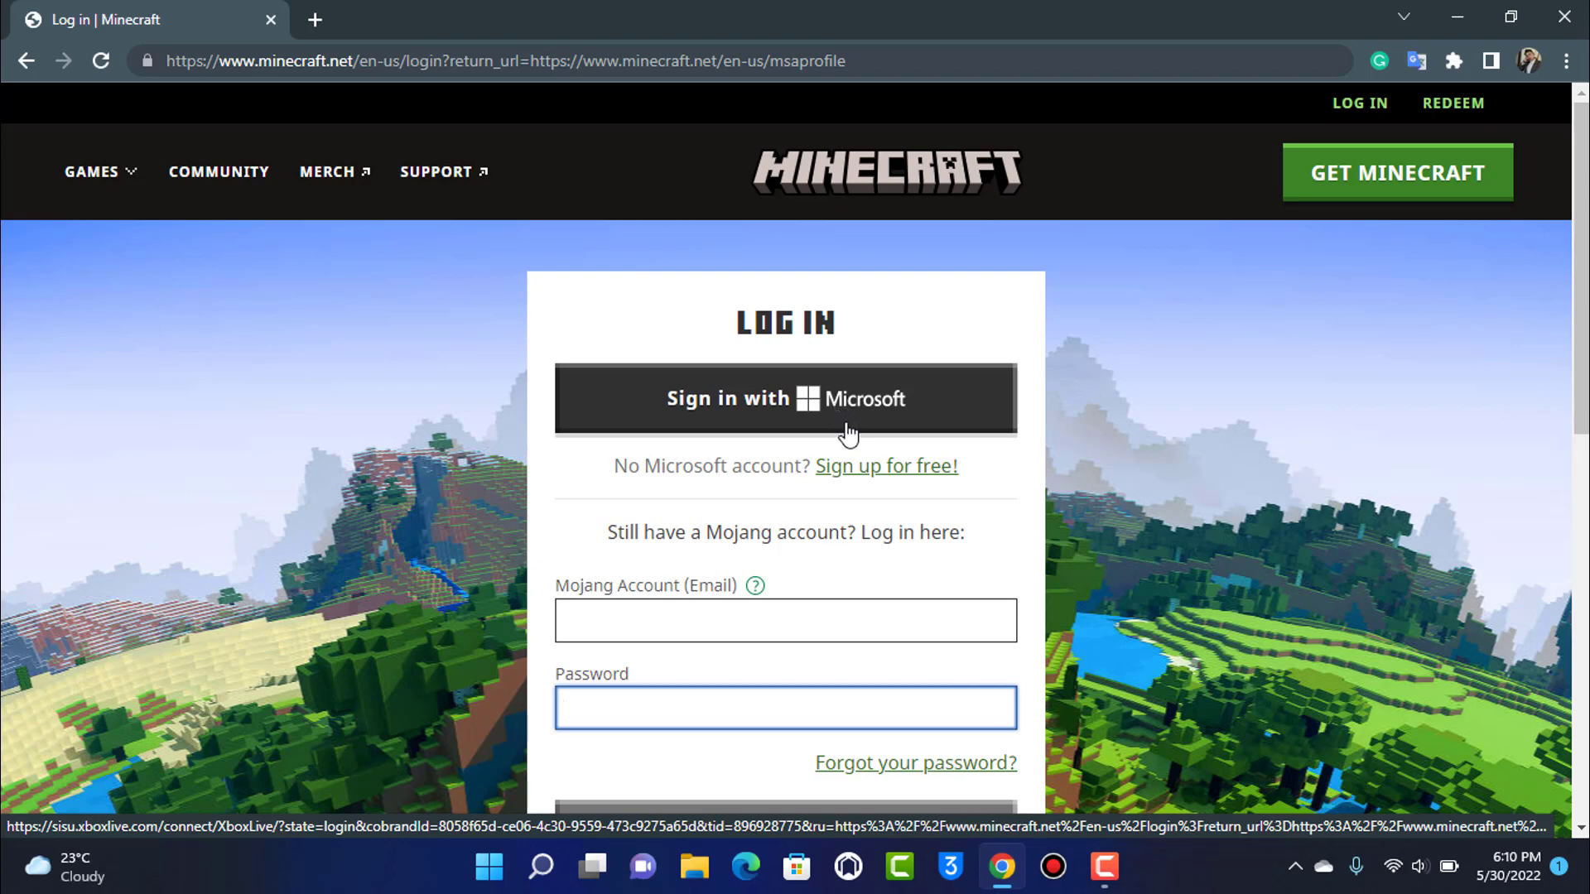
{"action": "left_click", "coordinate": [924, 476]}
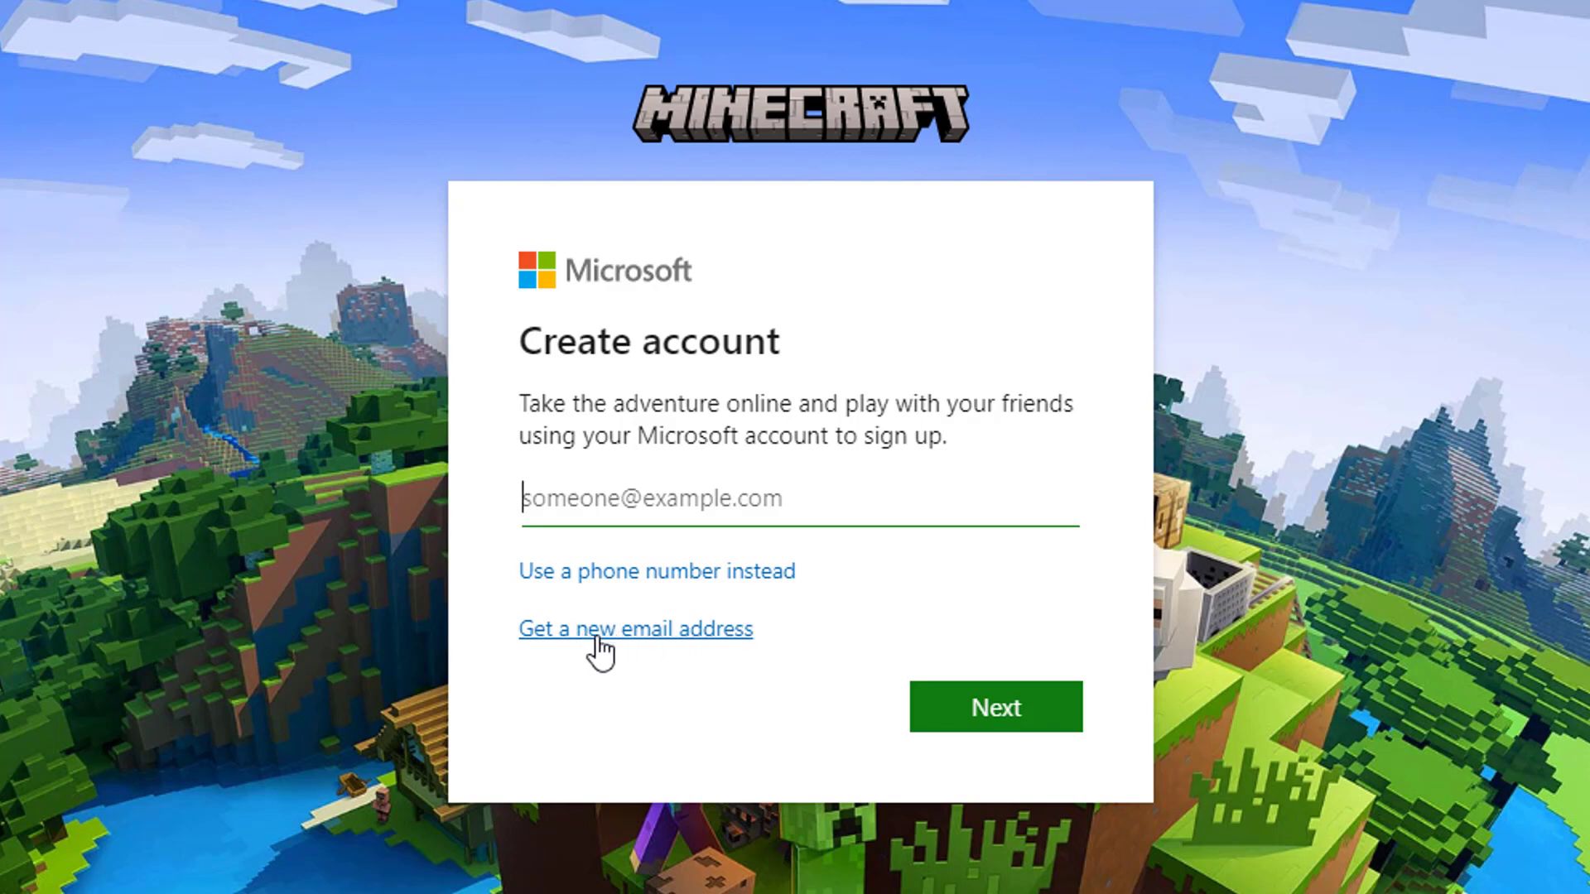
{"action": "left_click", "coordinate": [627, 636]}
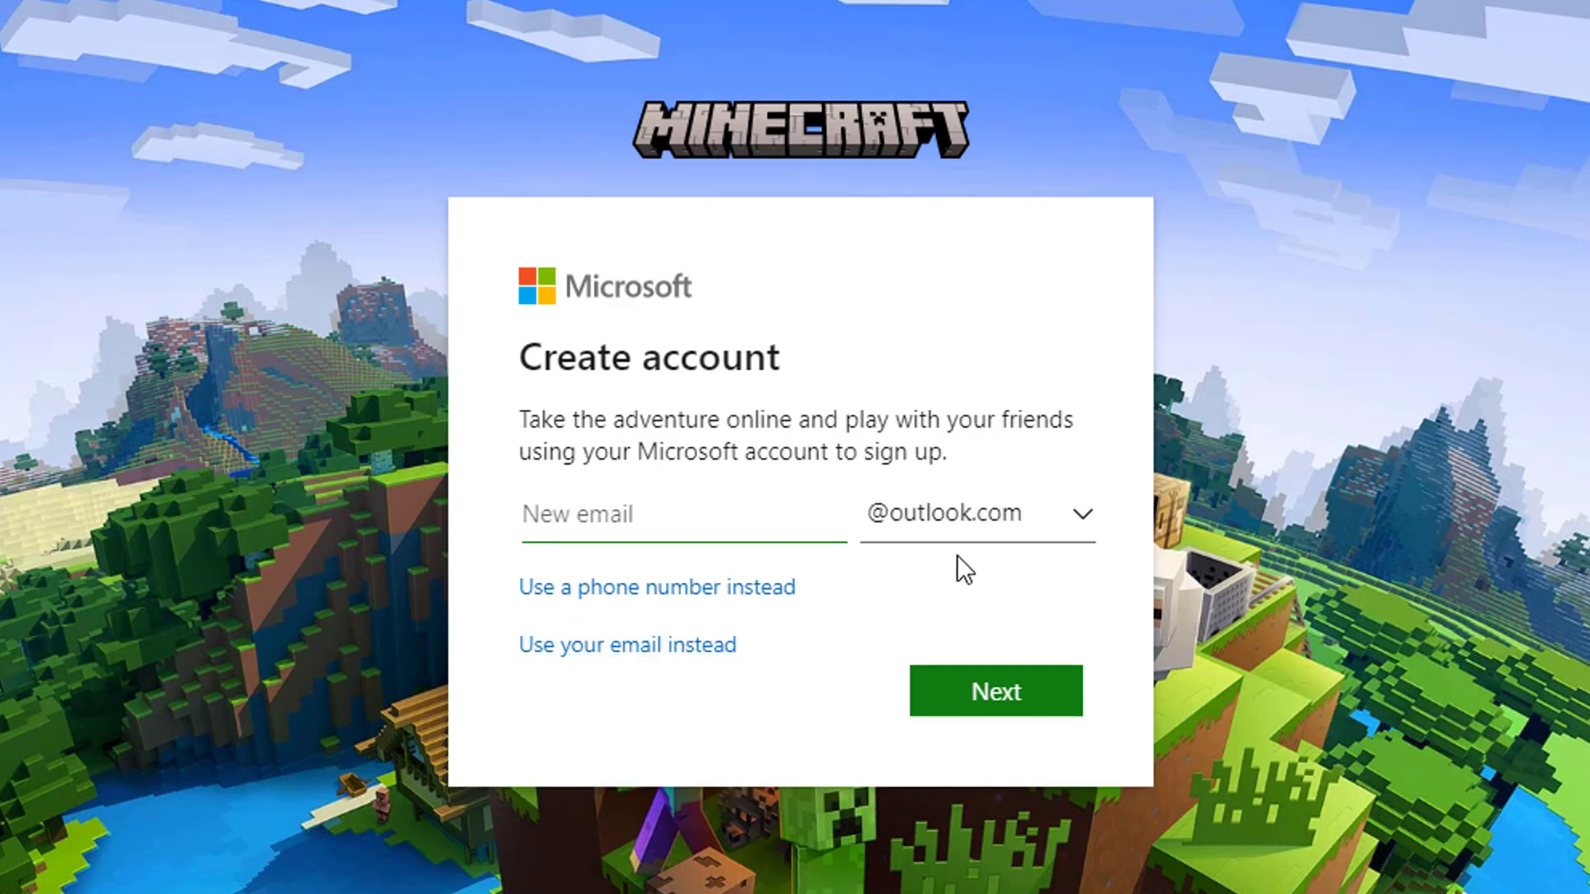
{"action": "type", "text": "name"}
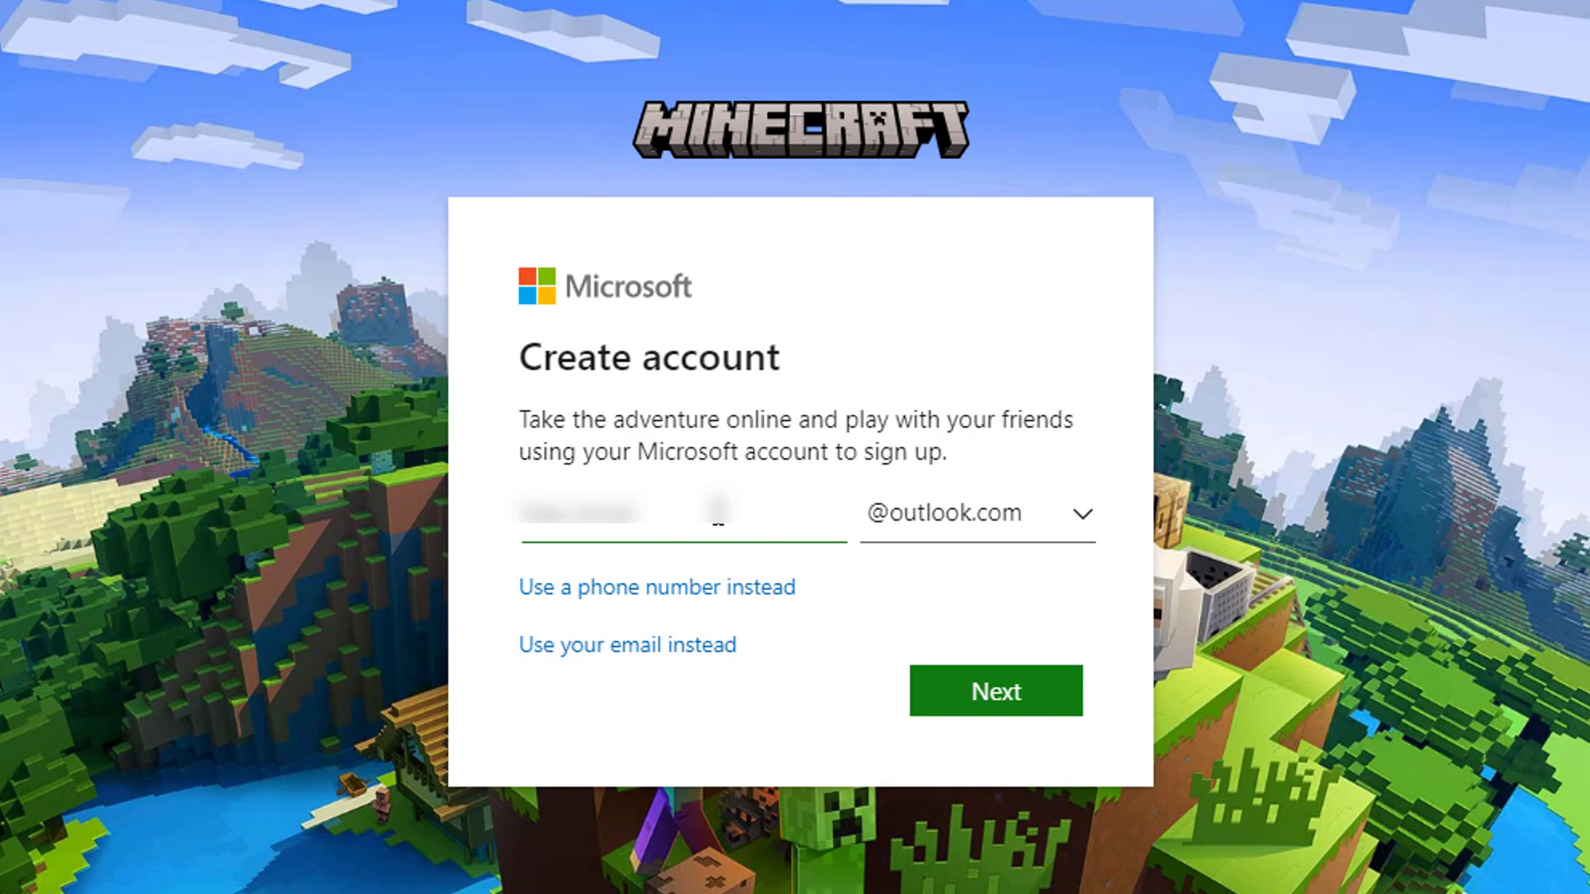
{"action": "type", "text": "email"}
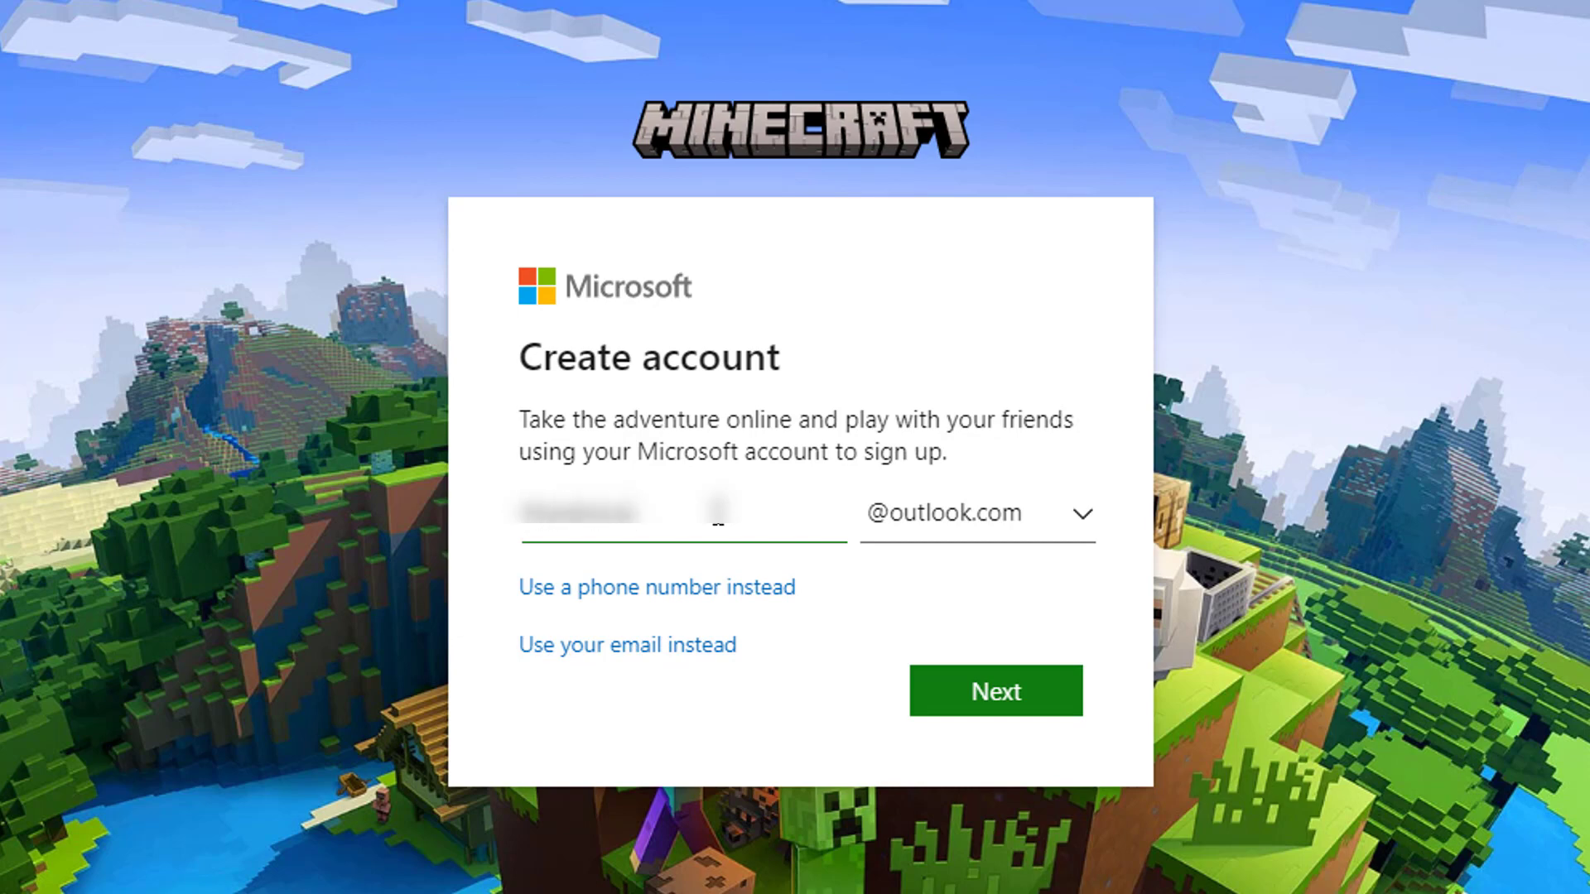
{"action": "type", "text": "12"}
{"action": "left_click", "coordinate": [1077, 531]}
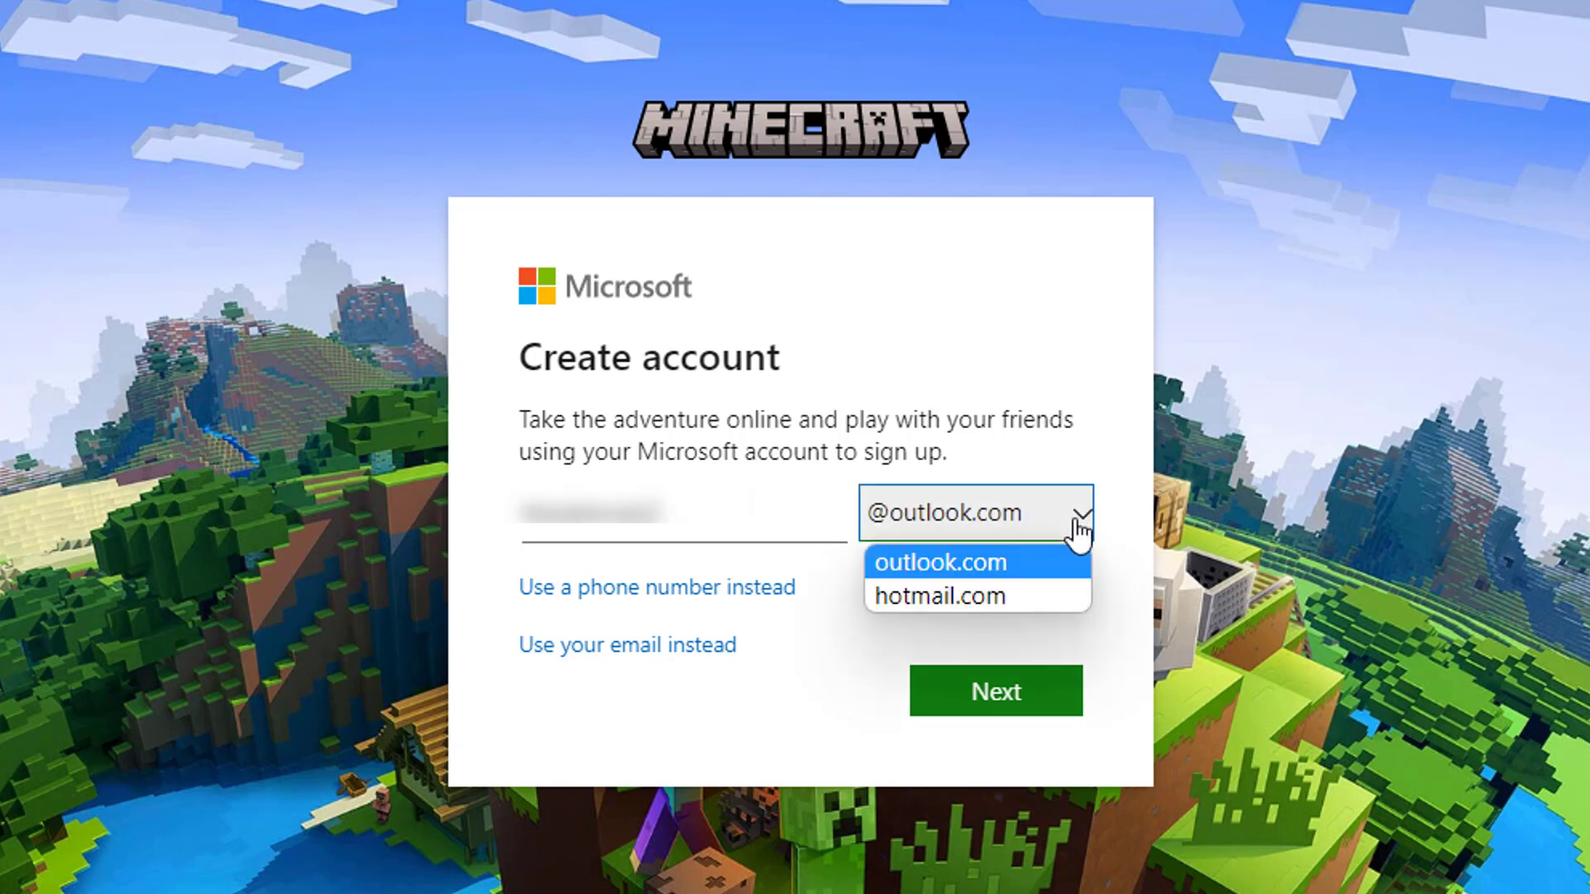
{"action": "left_click", "coordinate": [916, 598]}
{"action": "left_click", "coordinate": [940, 535]}
{"action": "left_click", "coordinate": [935, 567]}
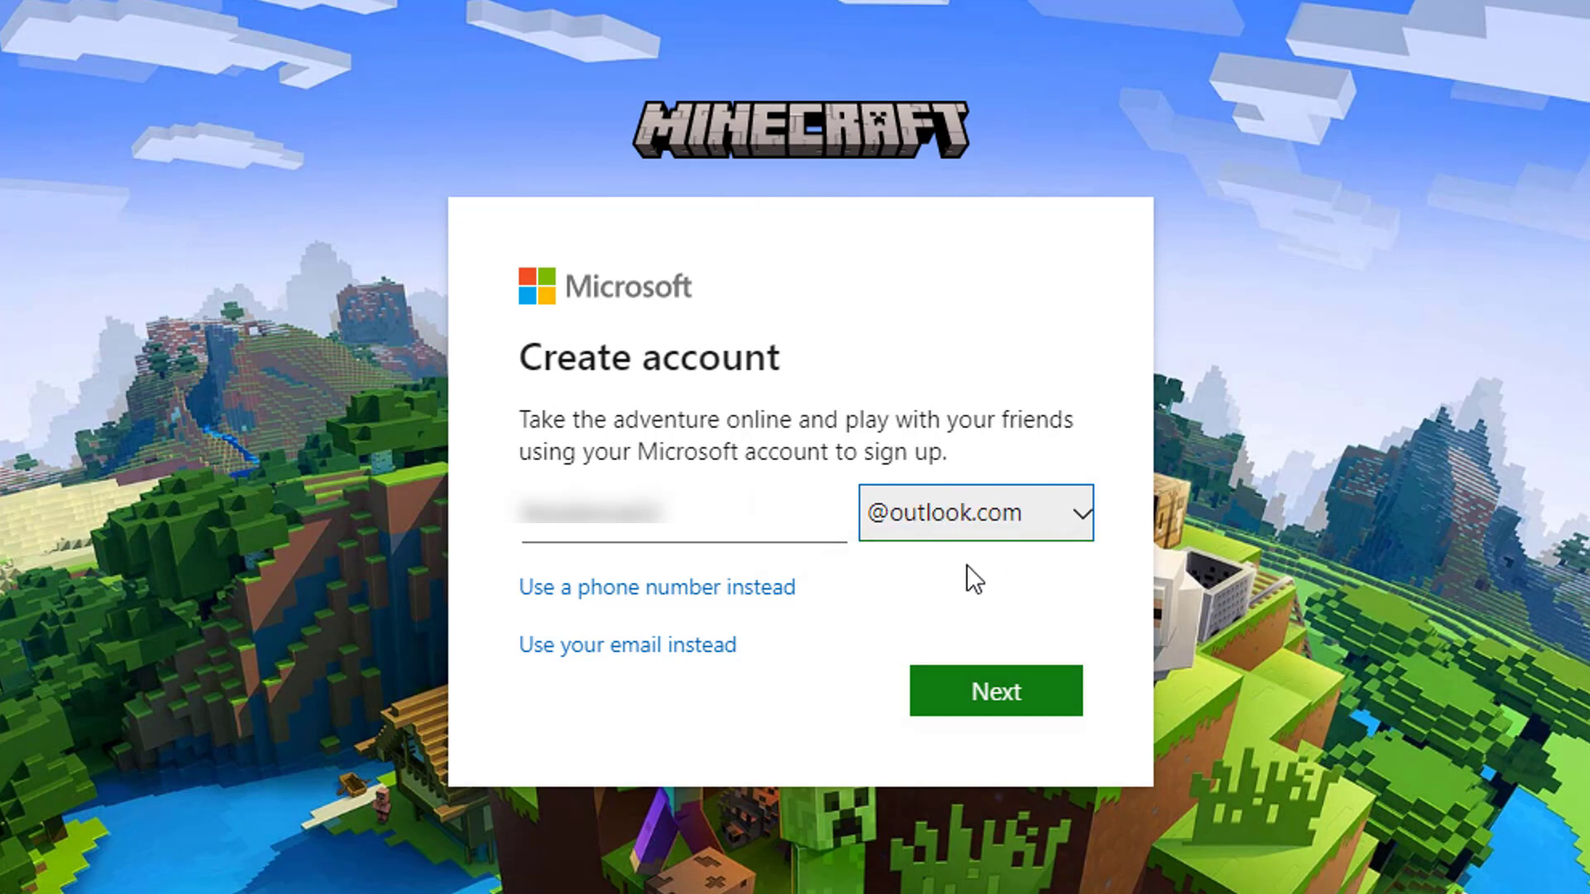
{"action": "left_click", "coordinate": [984, 700]}
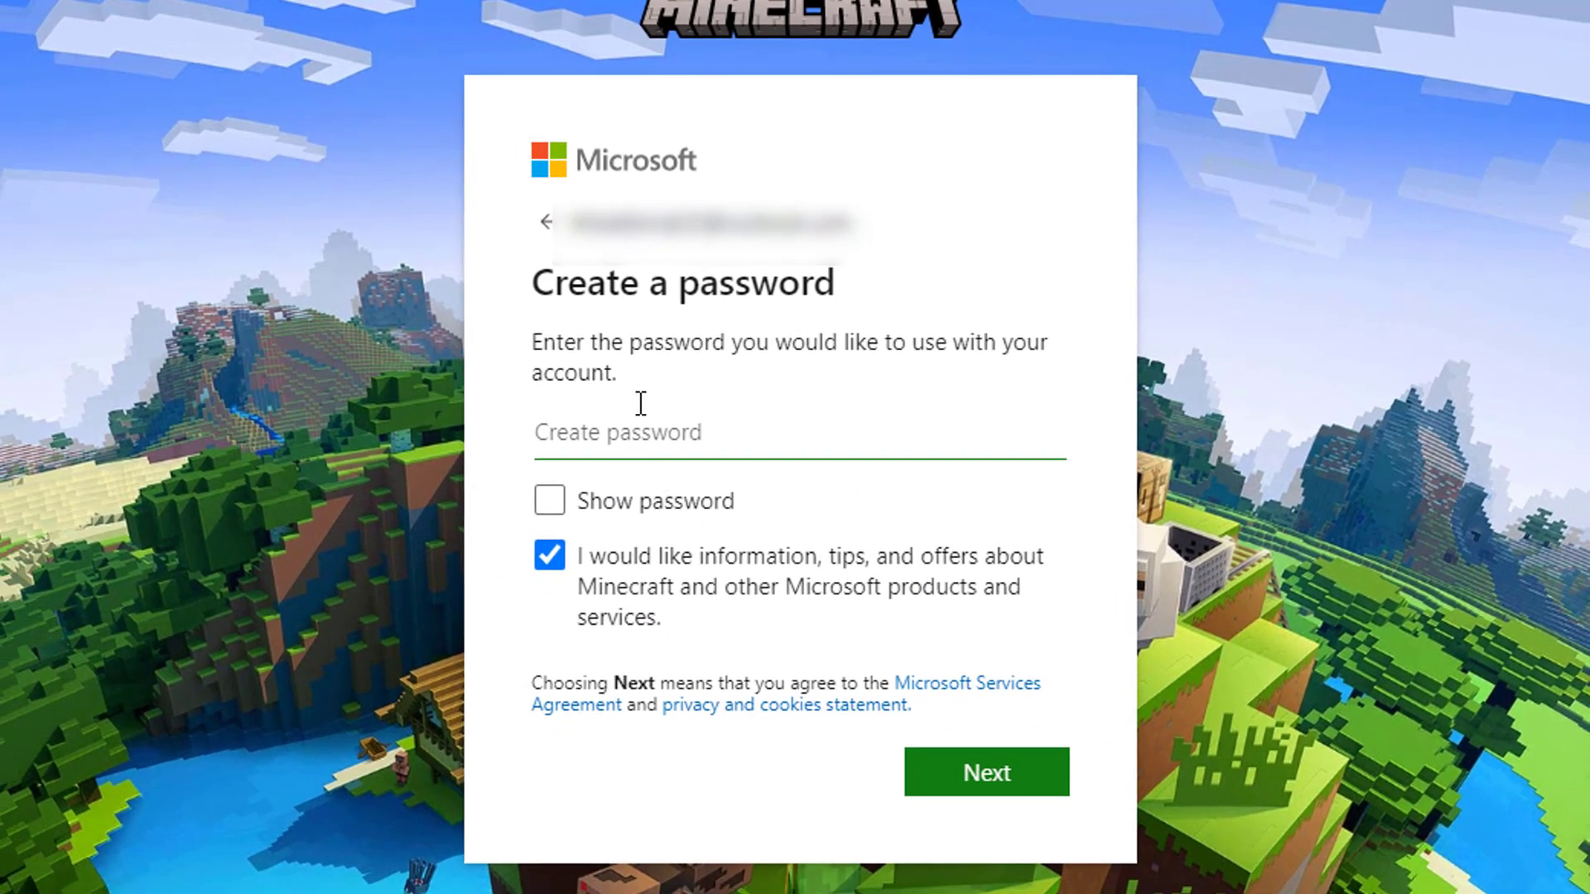
Step: Enter the new account password and submit it
{"action": "type", "text": "••••"}
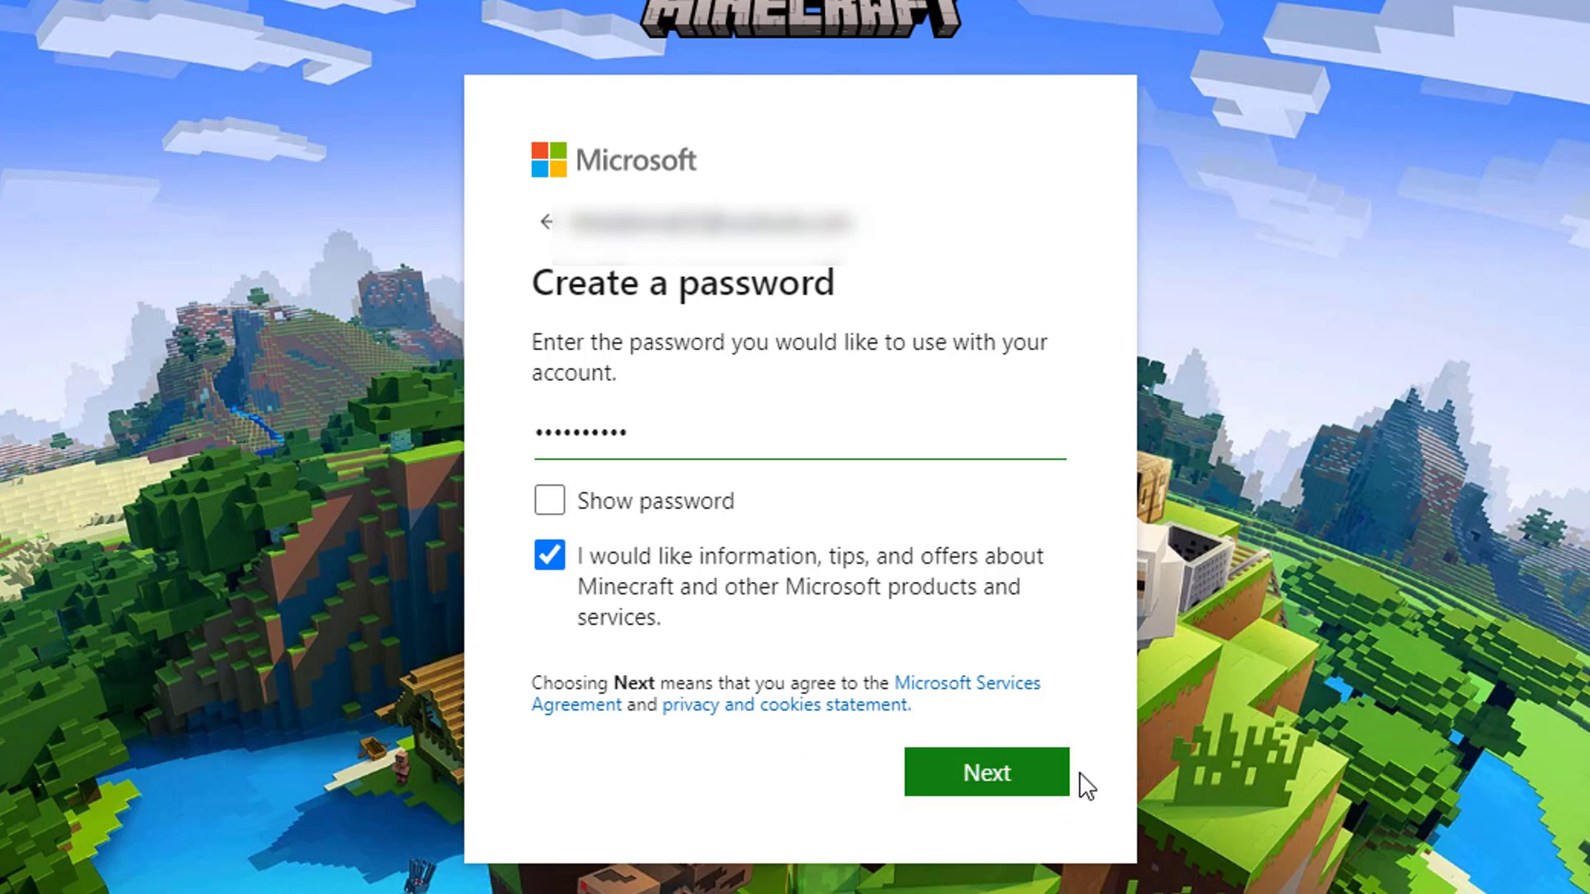
{"action": "left_click", "coordinate": [963, 776]}
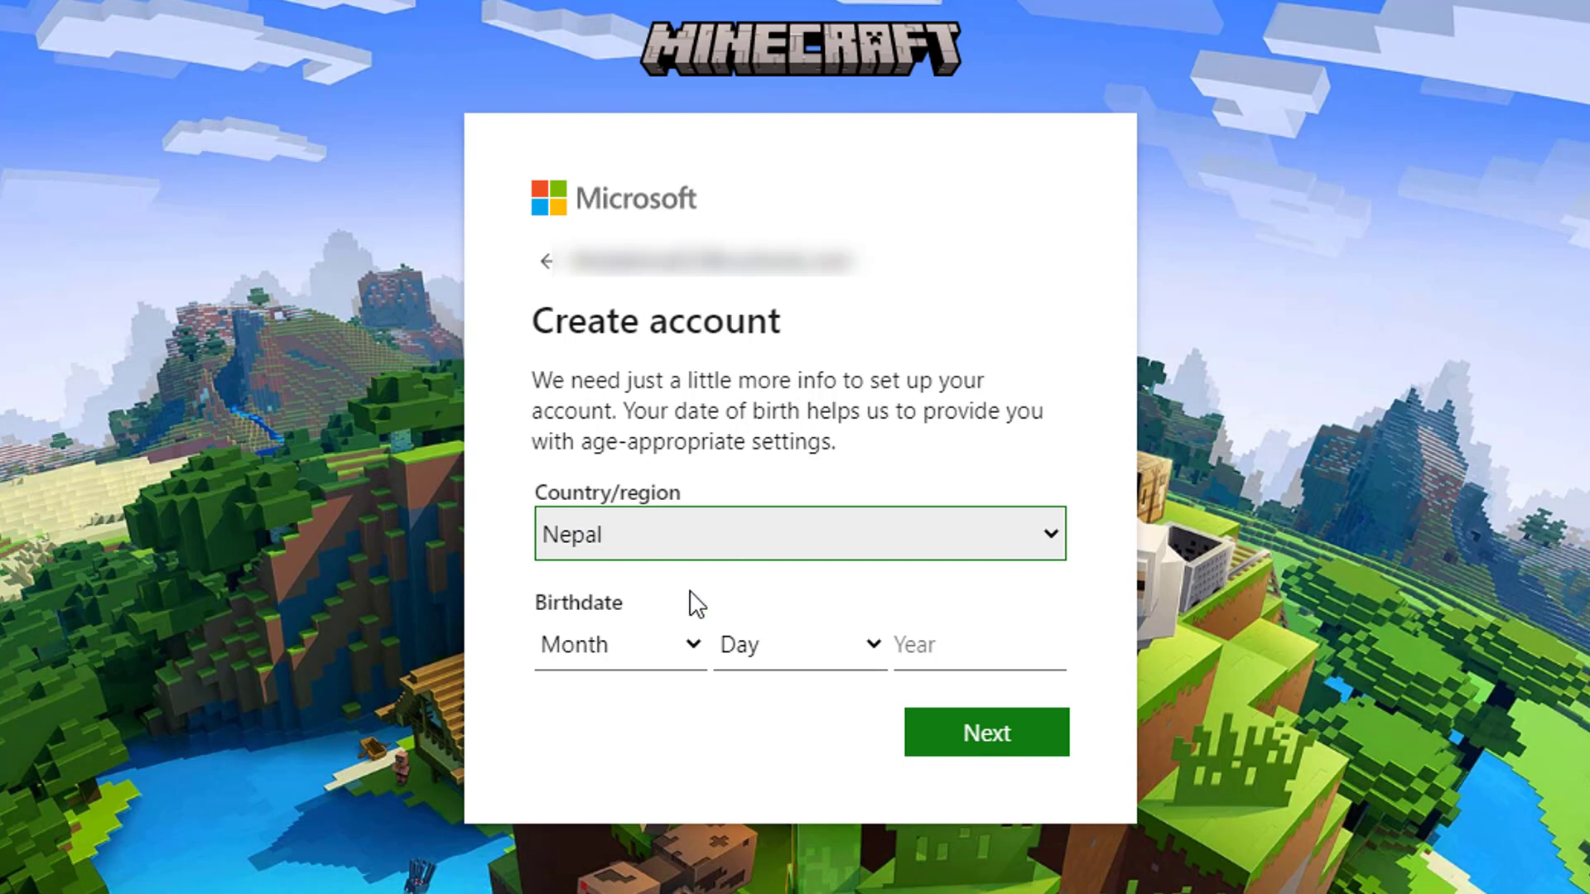
{"action": "left_click", "coordinate": [663, 646]}
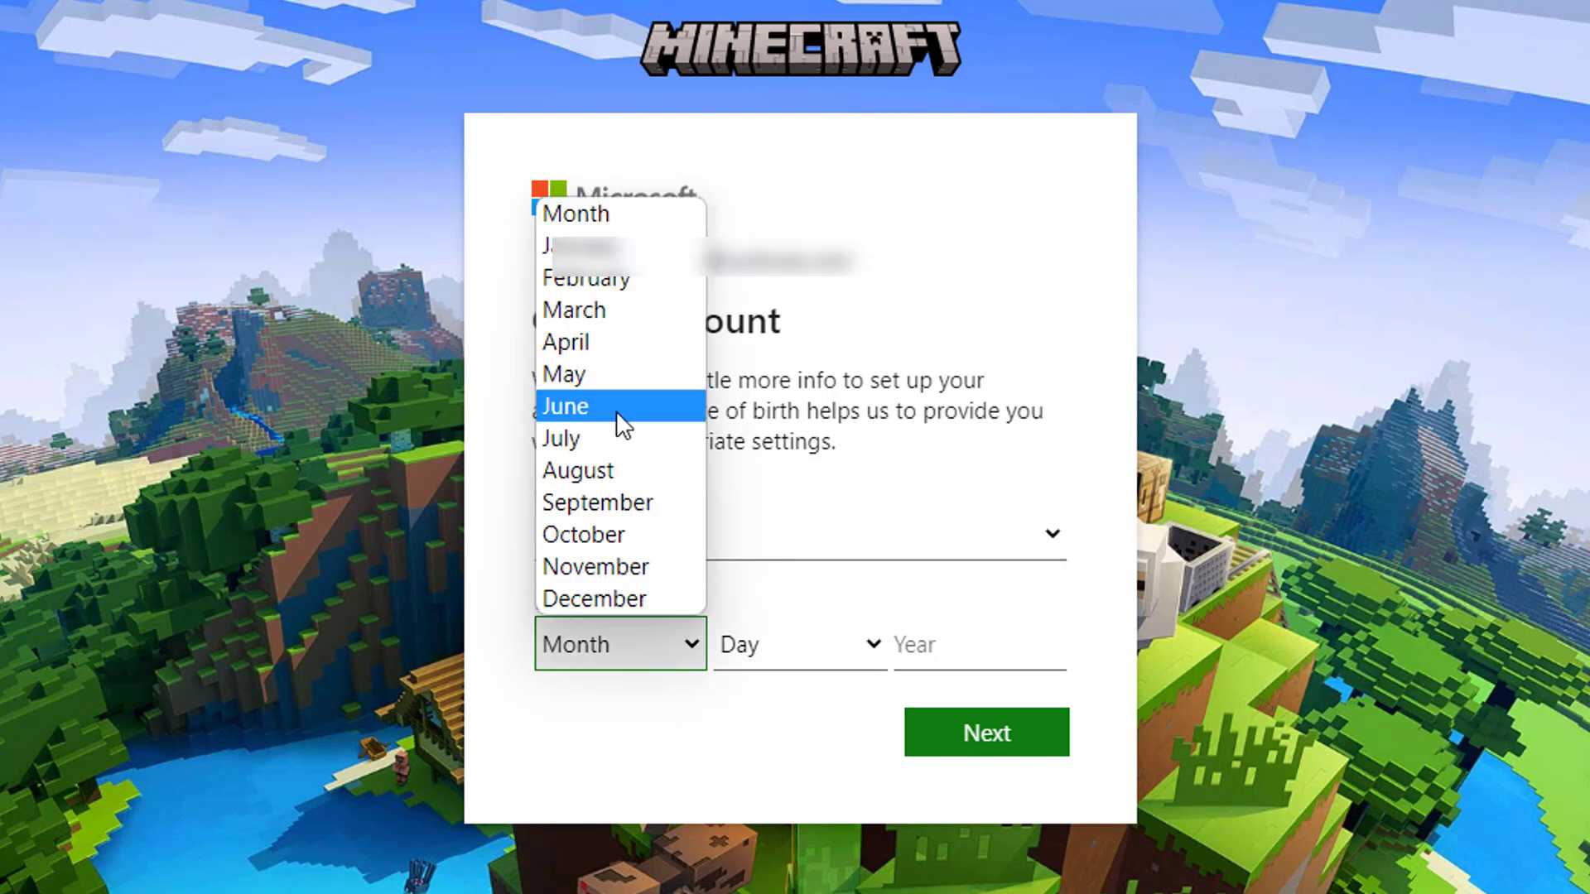
{"action": "left_click", "coordinate": [593, 282]}
{"action": "left_click", "coordinate": [789, 652]}
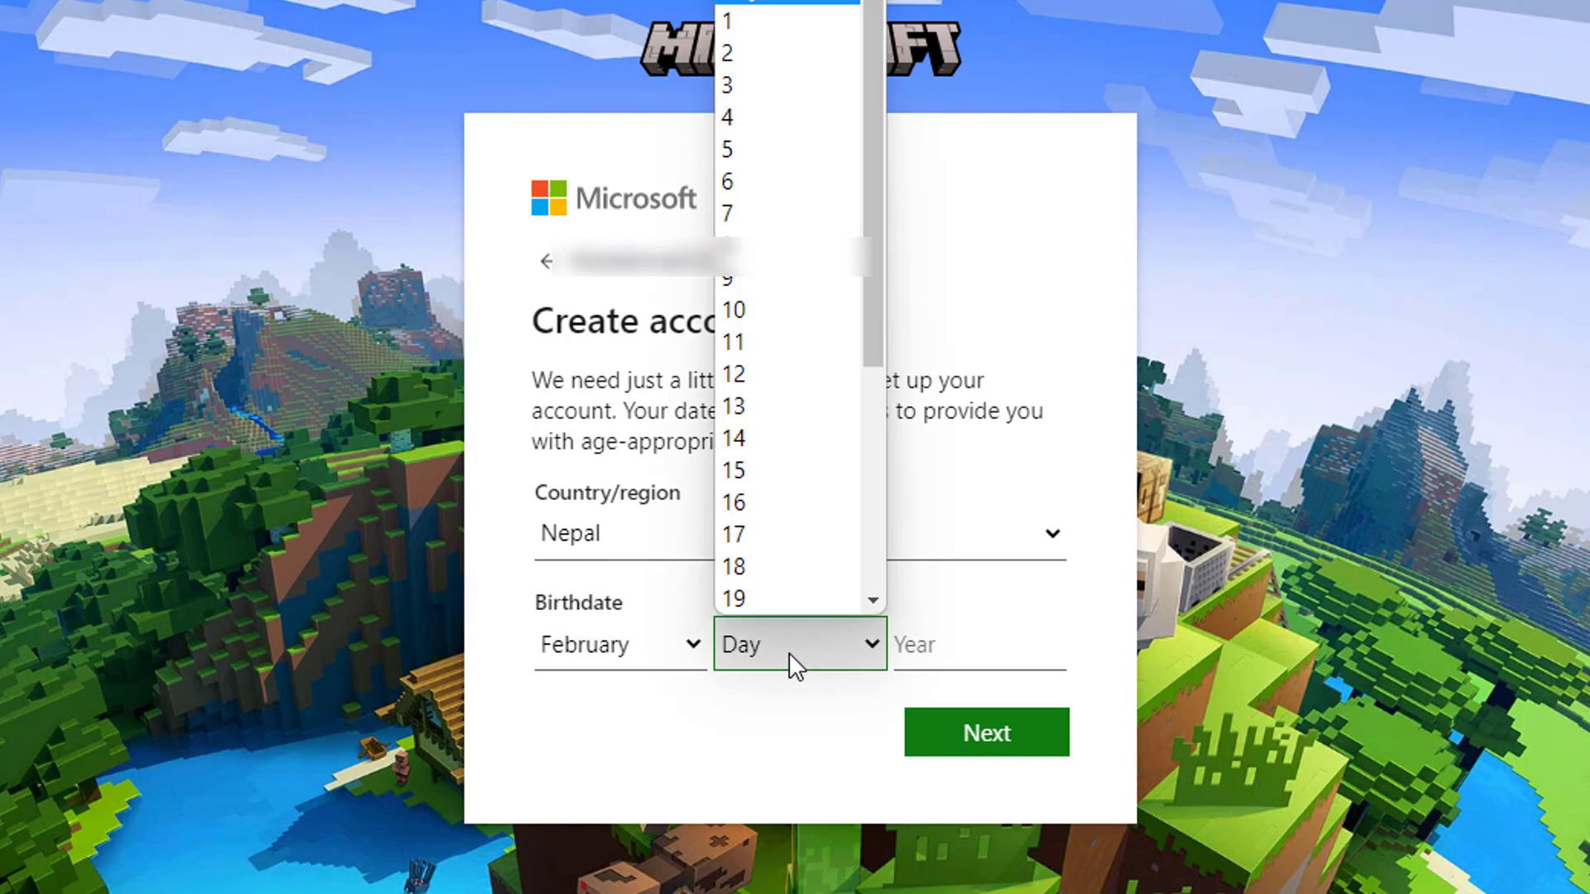
{"action": "left_click", "coordinate": [771, 601]}
{"action": "left_click", "coordinate": [915, 630]}
{"action": "type", "text": "2002"}
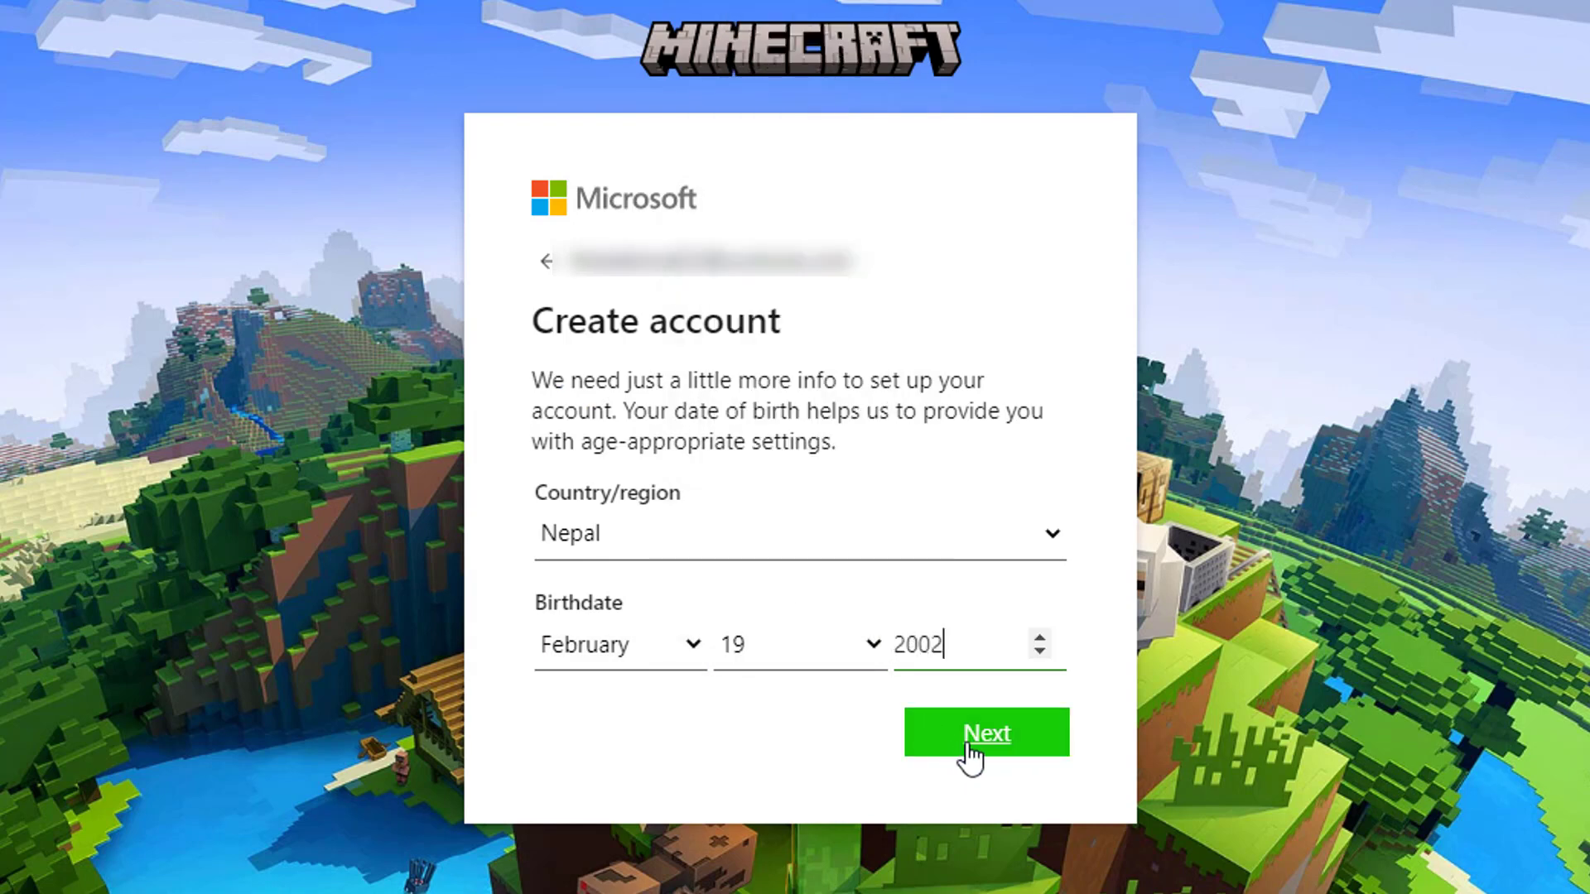
{"action": "left_click", "coordinate": [1008, 747]}
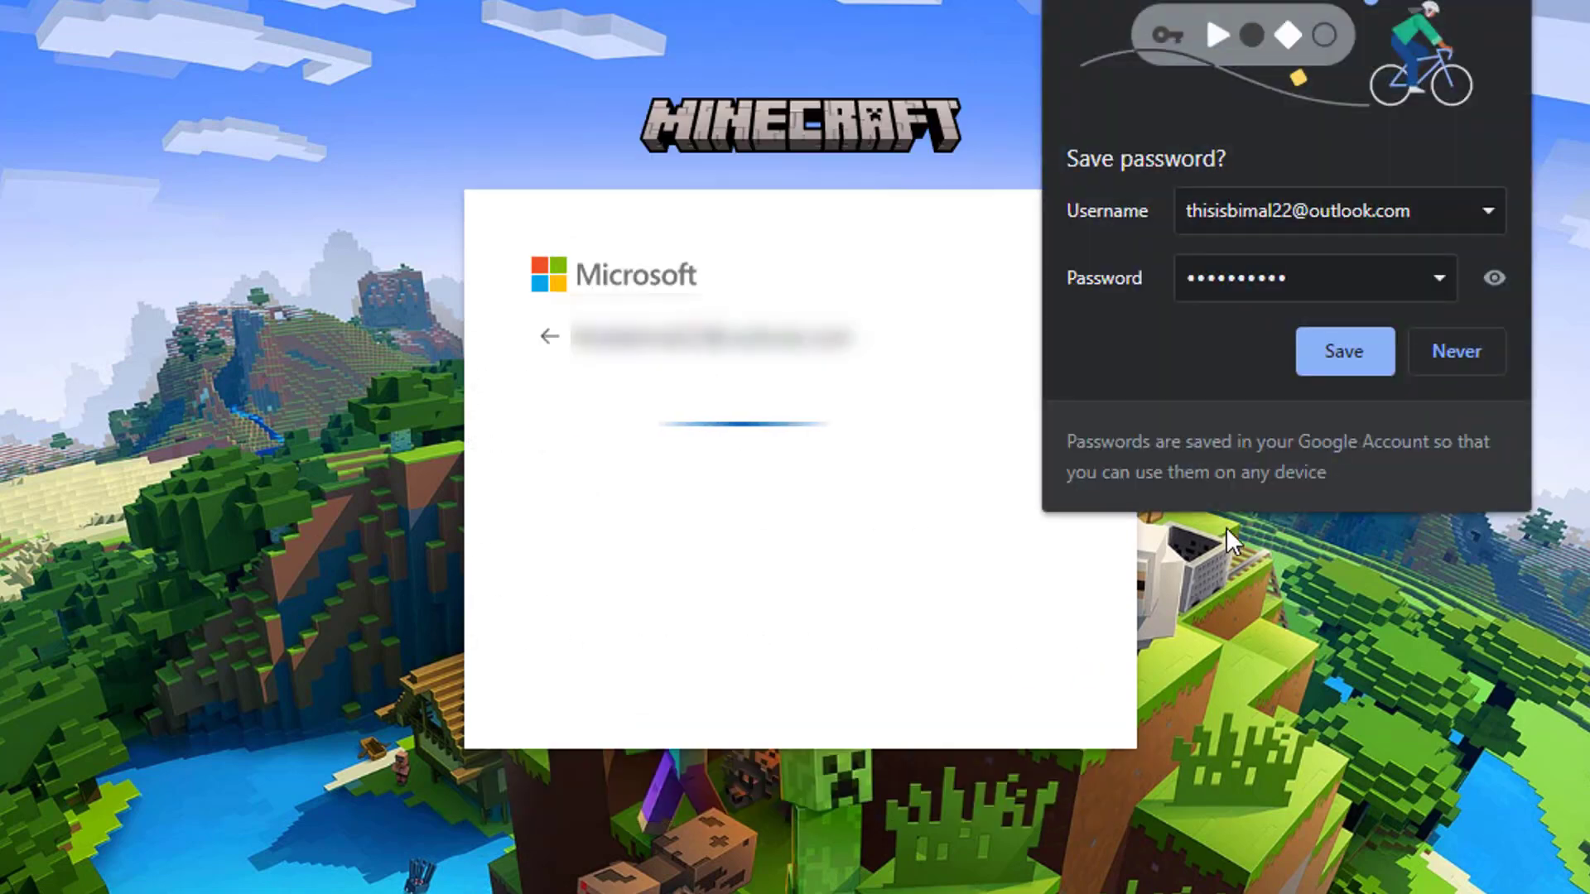
{"action": "left_click", "coordinate": [1353, 346]}
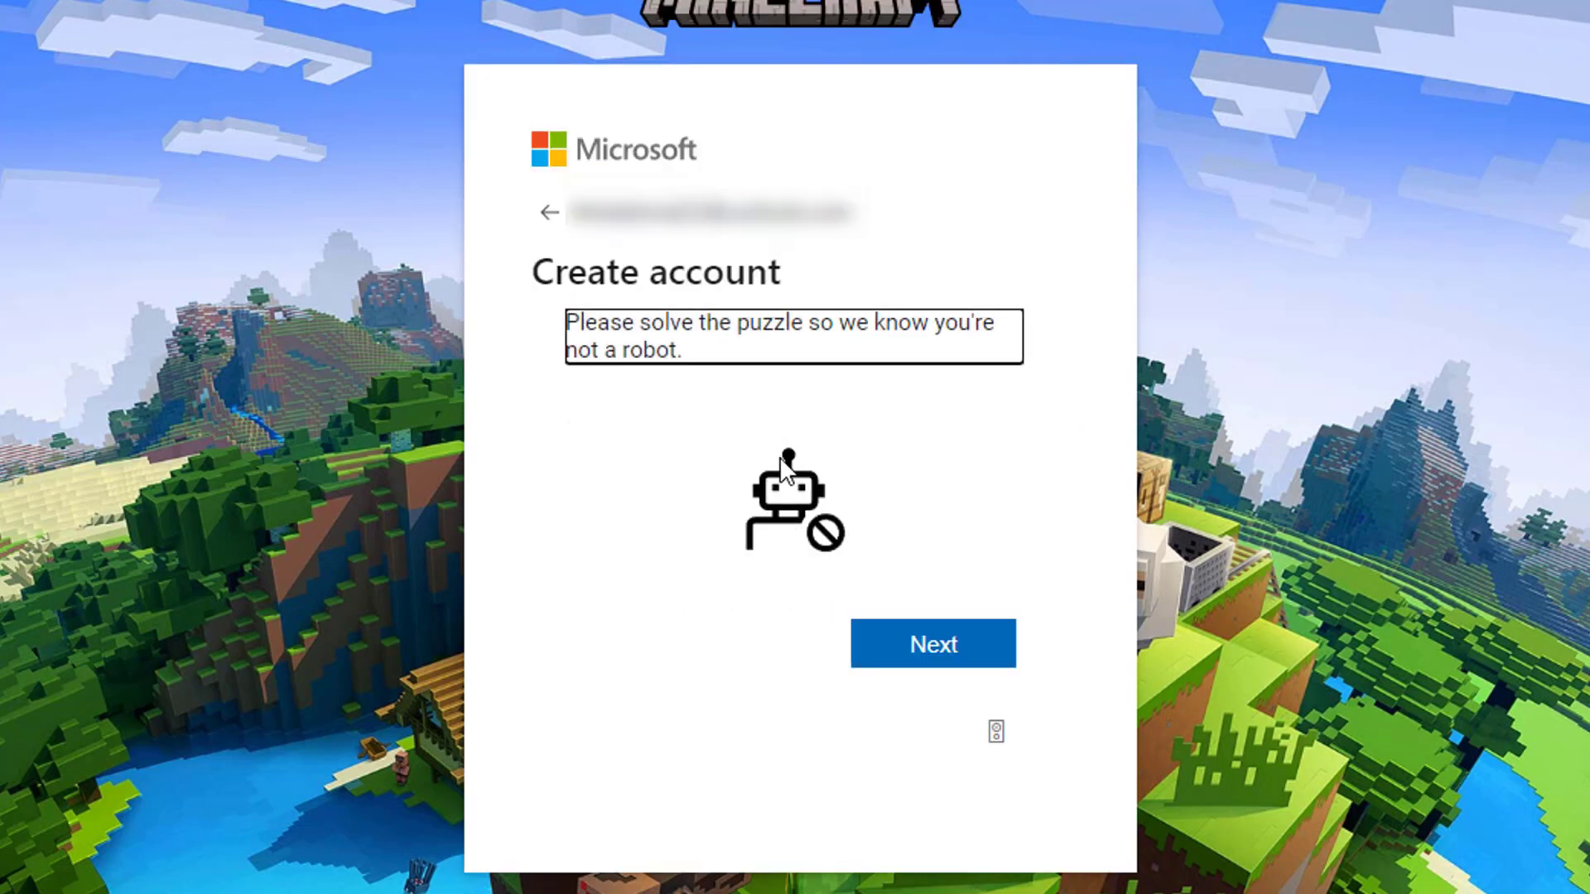
Step: Solve the verification puzzle by selecting the pineapple image
{"action": "left_click", "coordinate": [930, 669]}
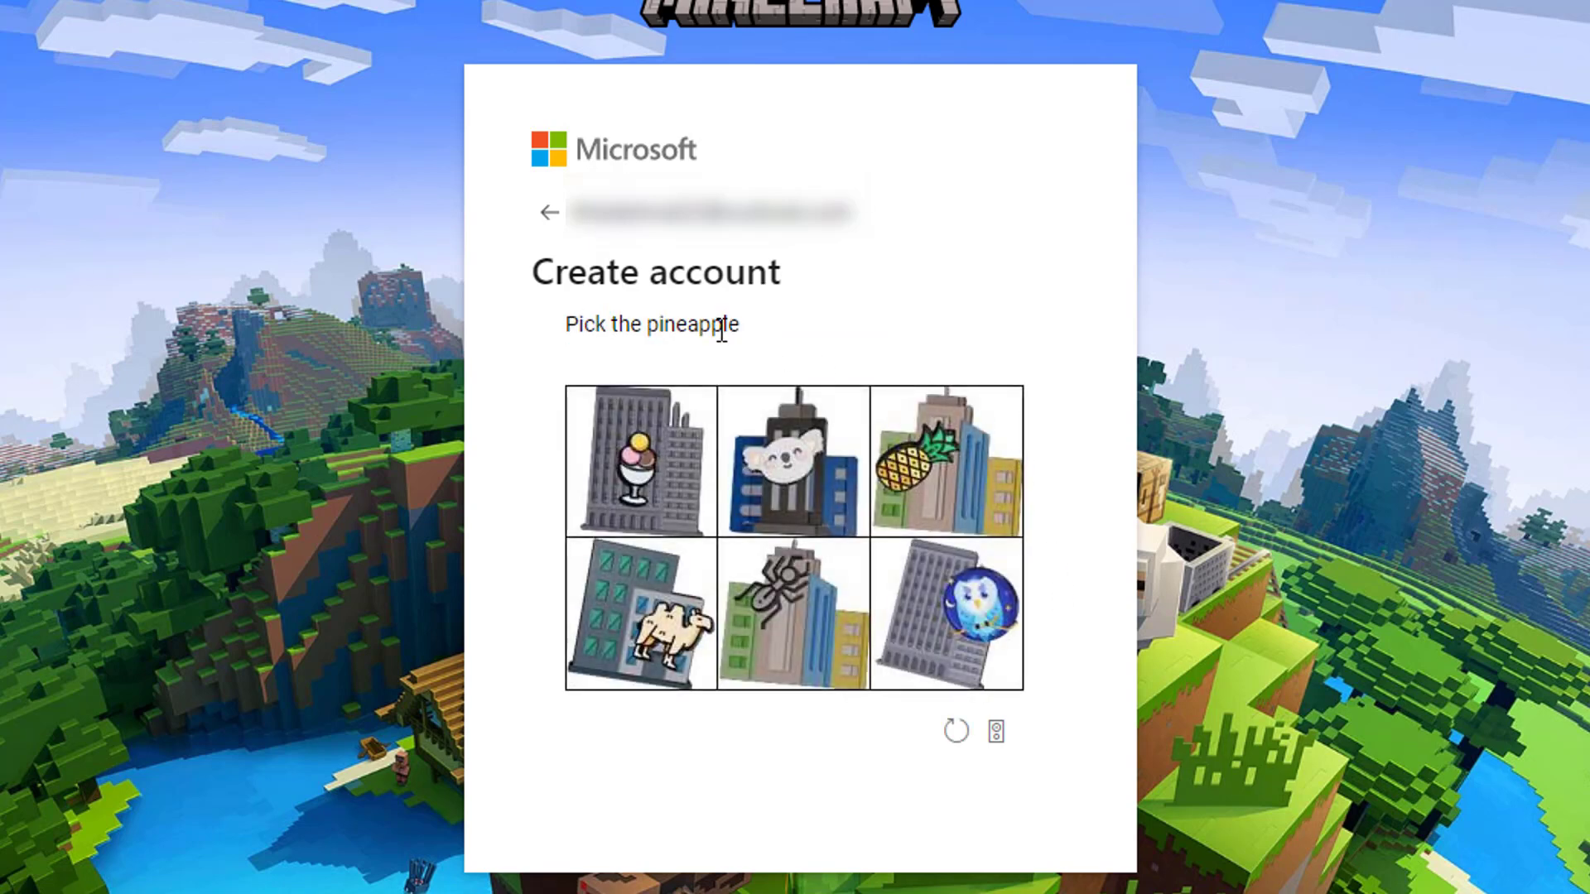
{"action": "left_click", "coordinate": [937, 507]}
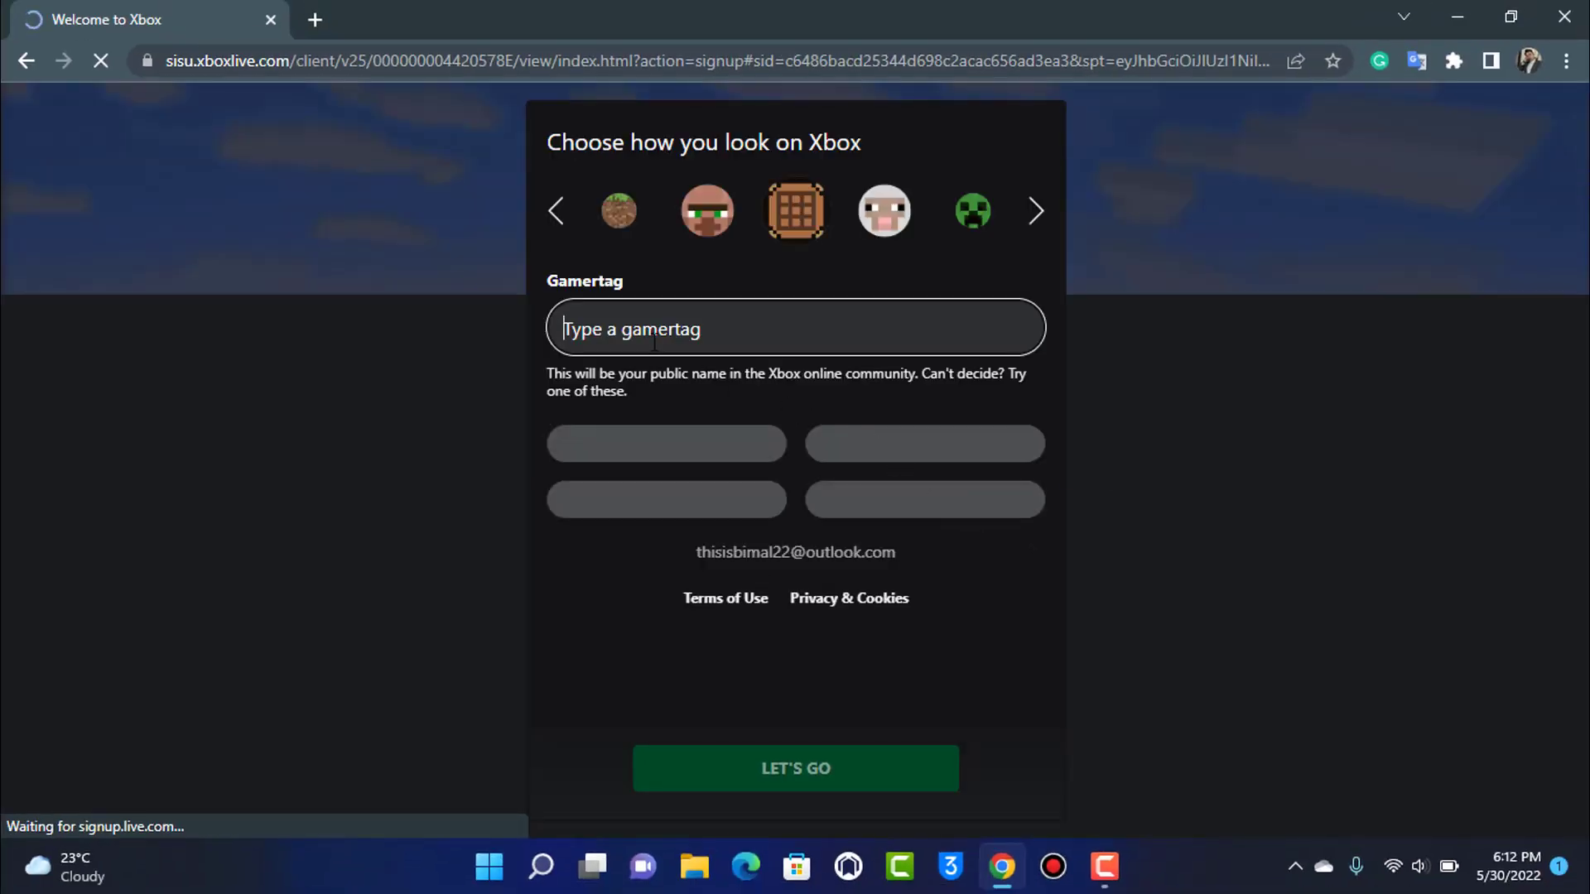
Step: Try gamertags specky and CivicPorpoise, then settle on BlamefulGoat626 and confirm
{"action": "type", "text": "specky"}
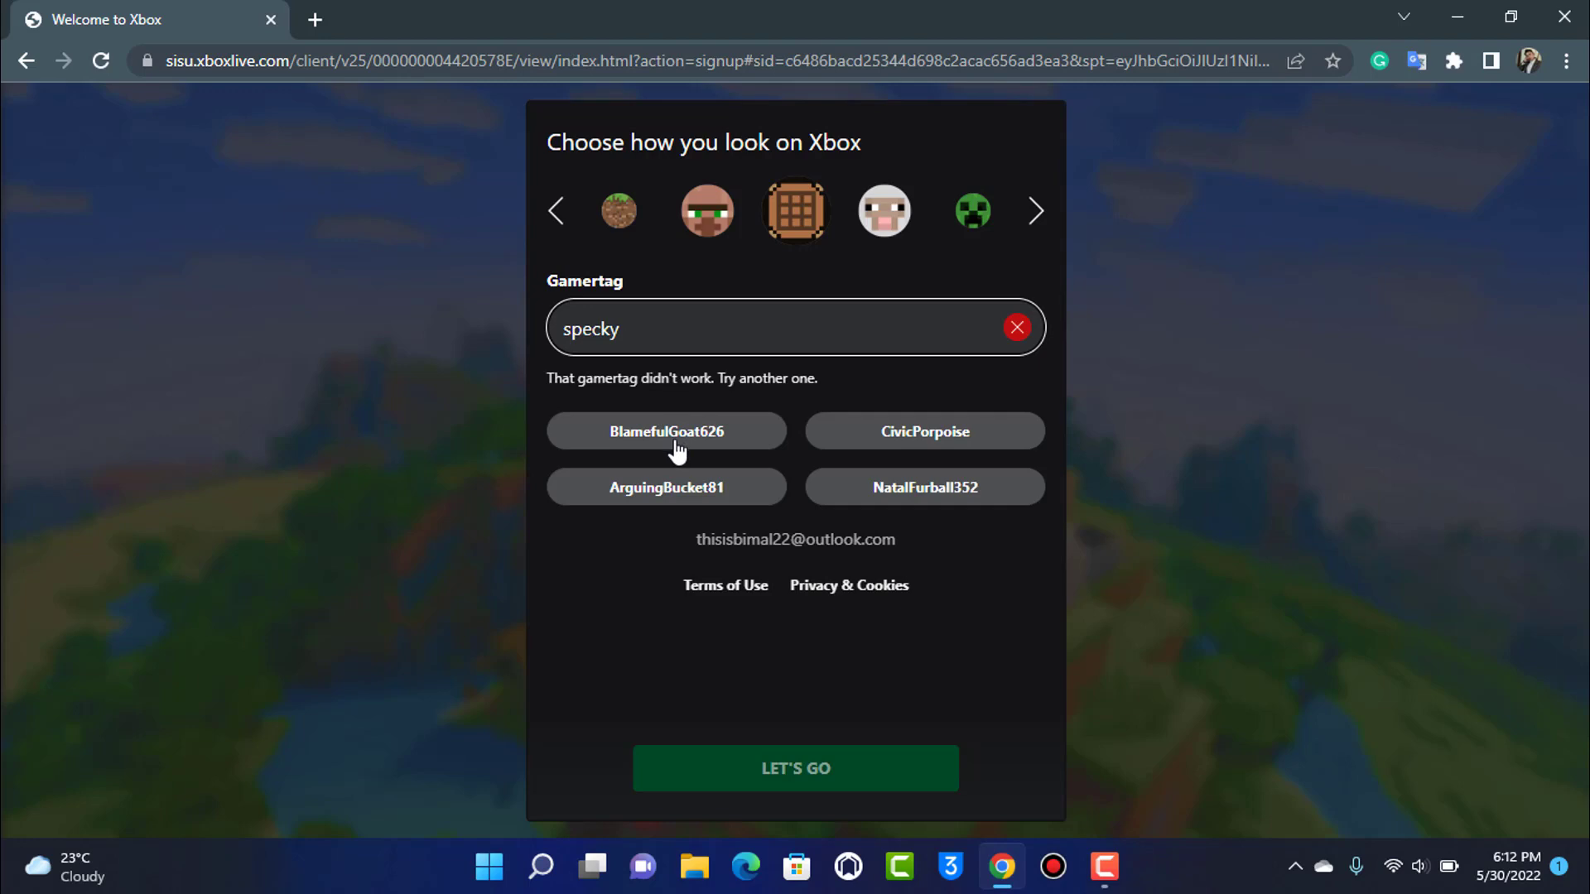
{"action": "left_click", "coordinate": [951, 444]}
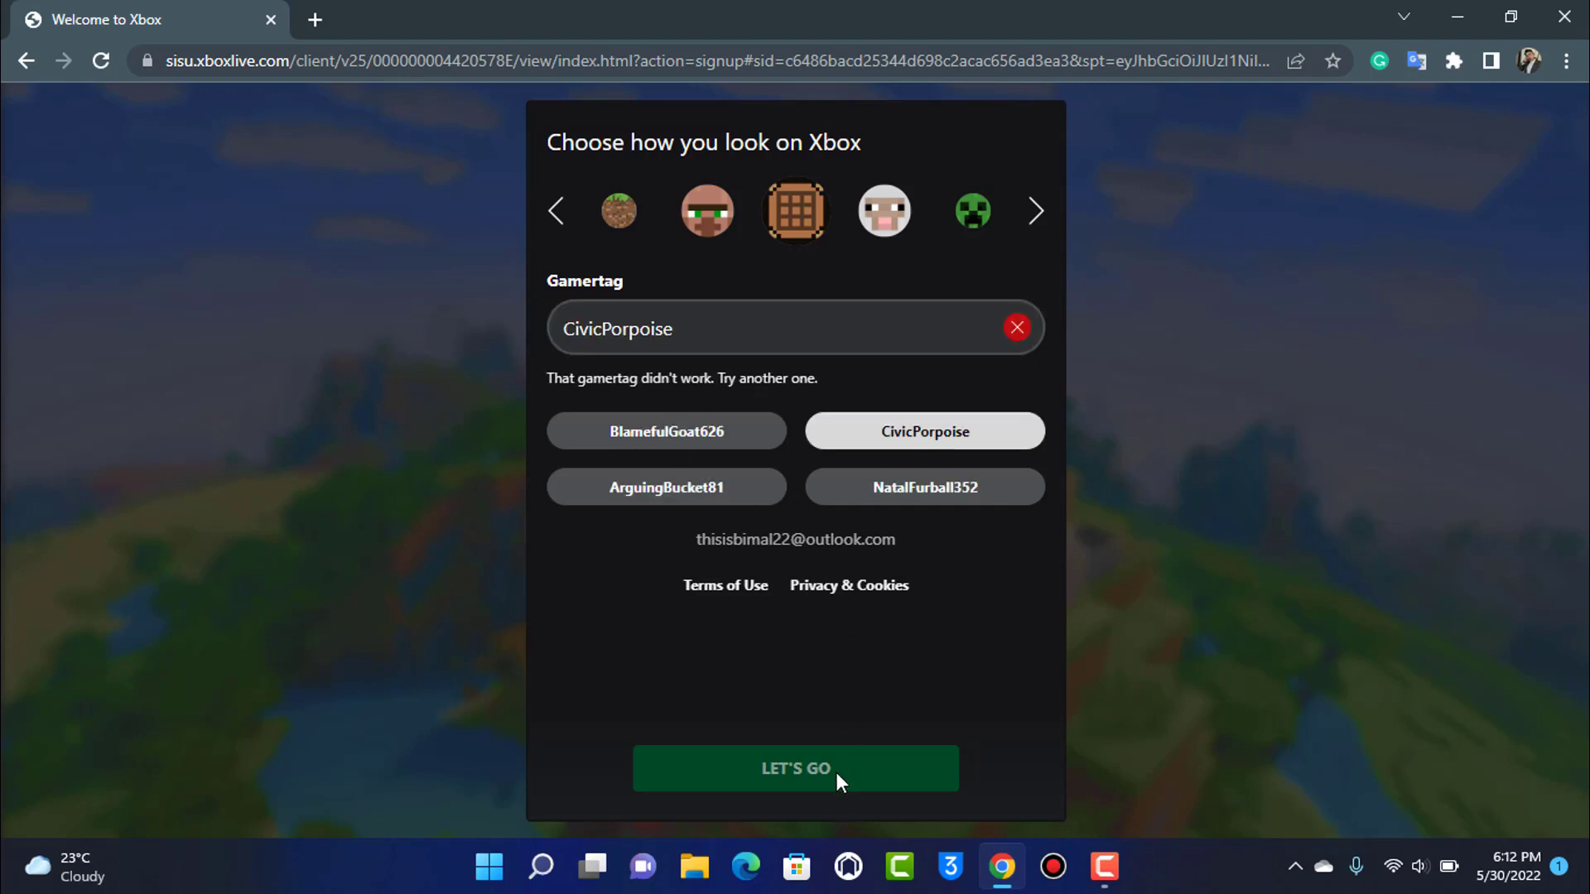
{"action": "left_click", "coordinate": [691, 444]}
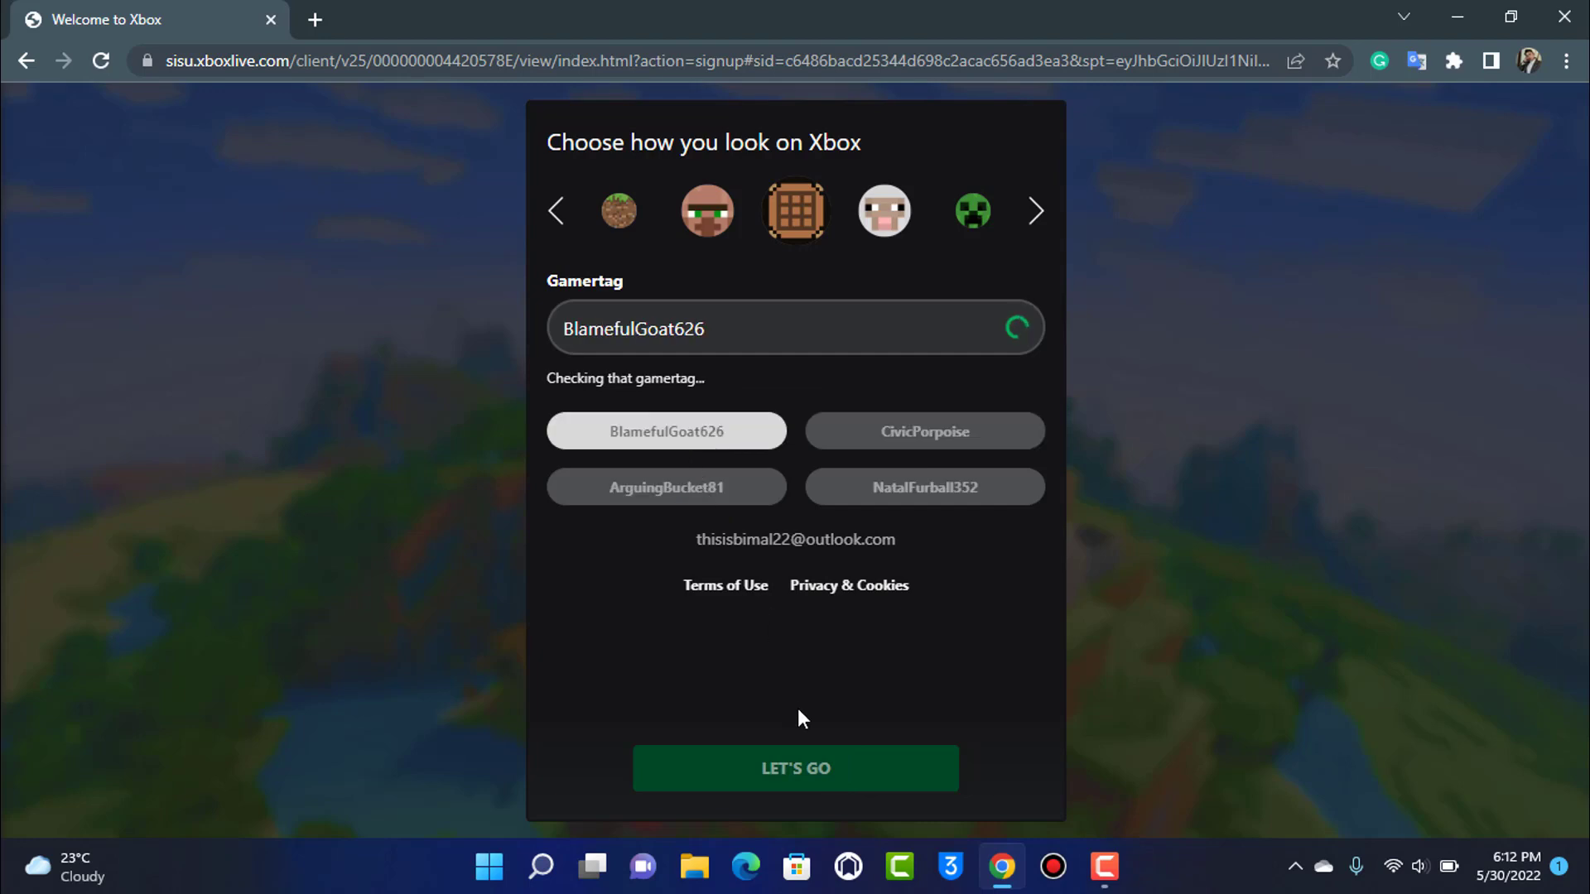
{"action": "left_click", "coordinate": [796, 767]}
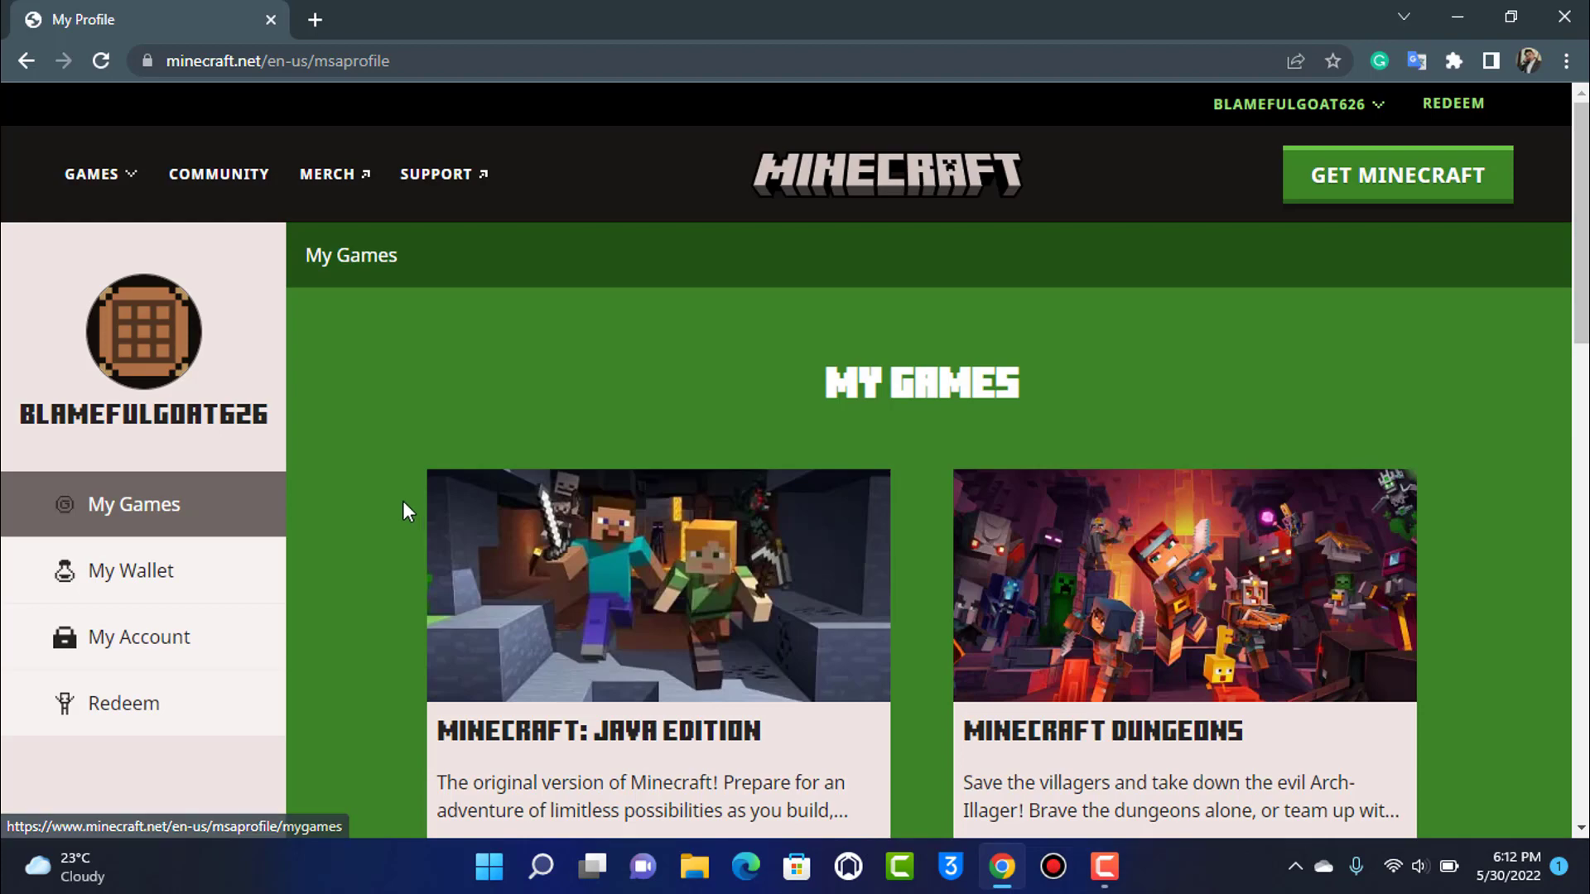
{"action": "scroll", "coordinate": [398, 500], "scroll_direction": "down", "scroll_amount": 4}
{"action": "scroll", "coordinate": [1009, 563], "scroll_direction": "up", "scroll_amount": 4}
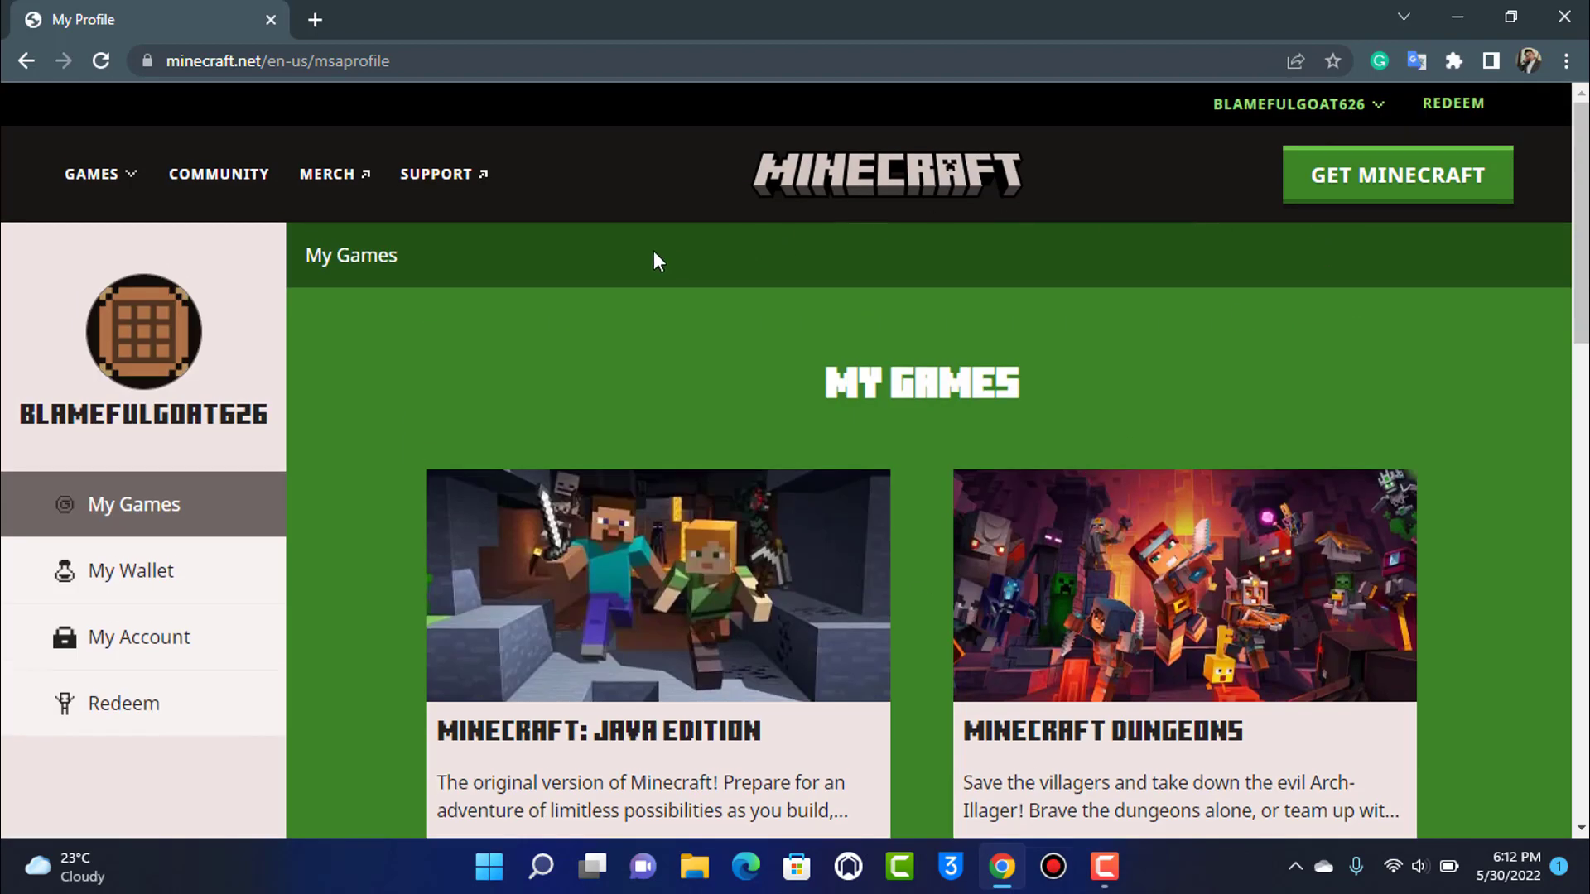
{"action": "left_click", "coordinate": [1252, 109]}
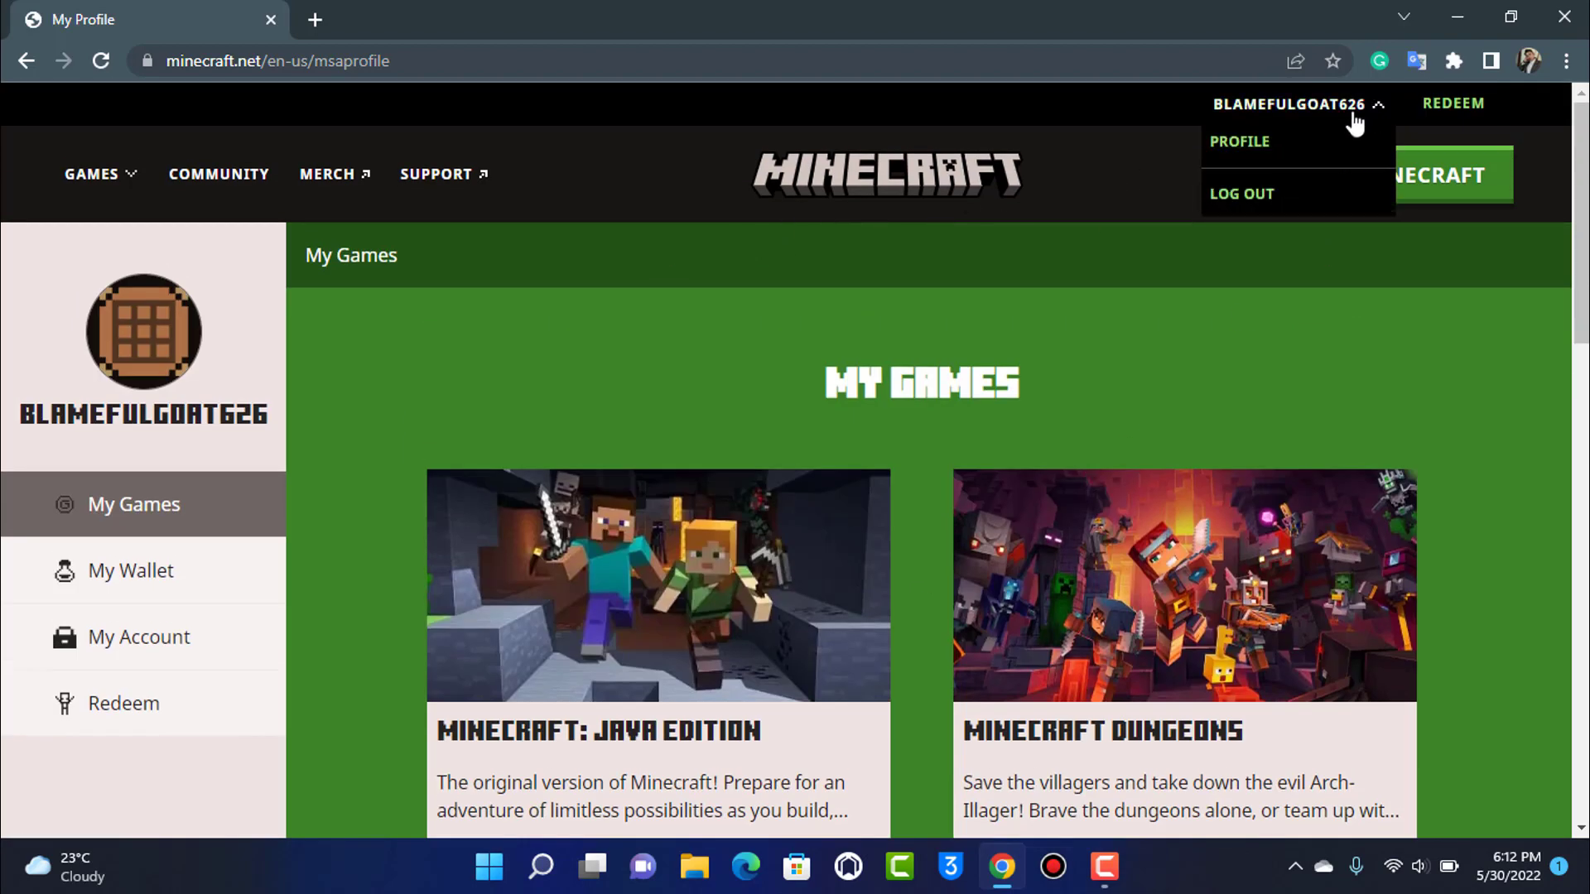
{"action": "left_click", "coordinate": [1254, 160]}
{"action": "scroll", "coordinate": [398, 522], "scroll_direction": "down", "scroll_amount": 2}
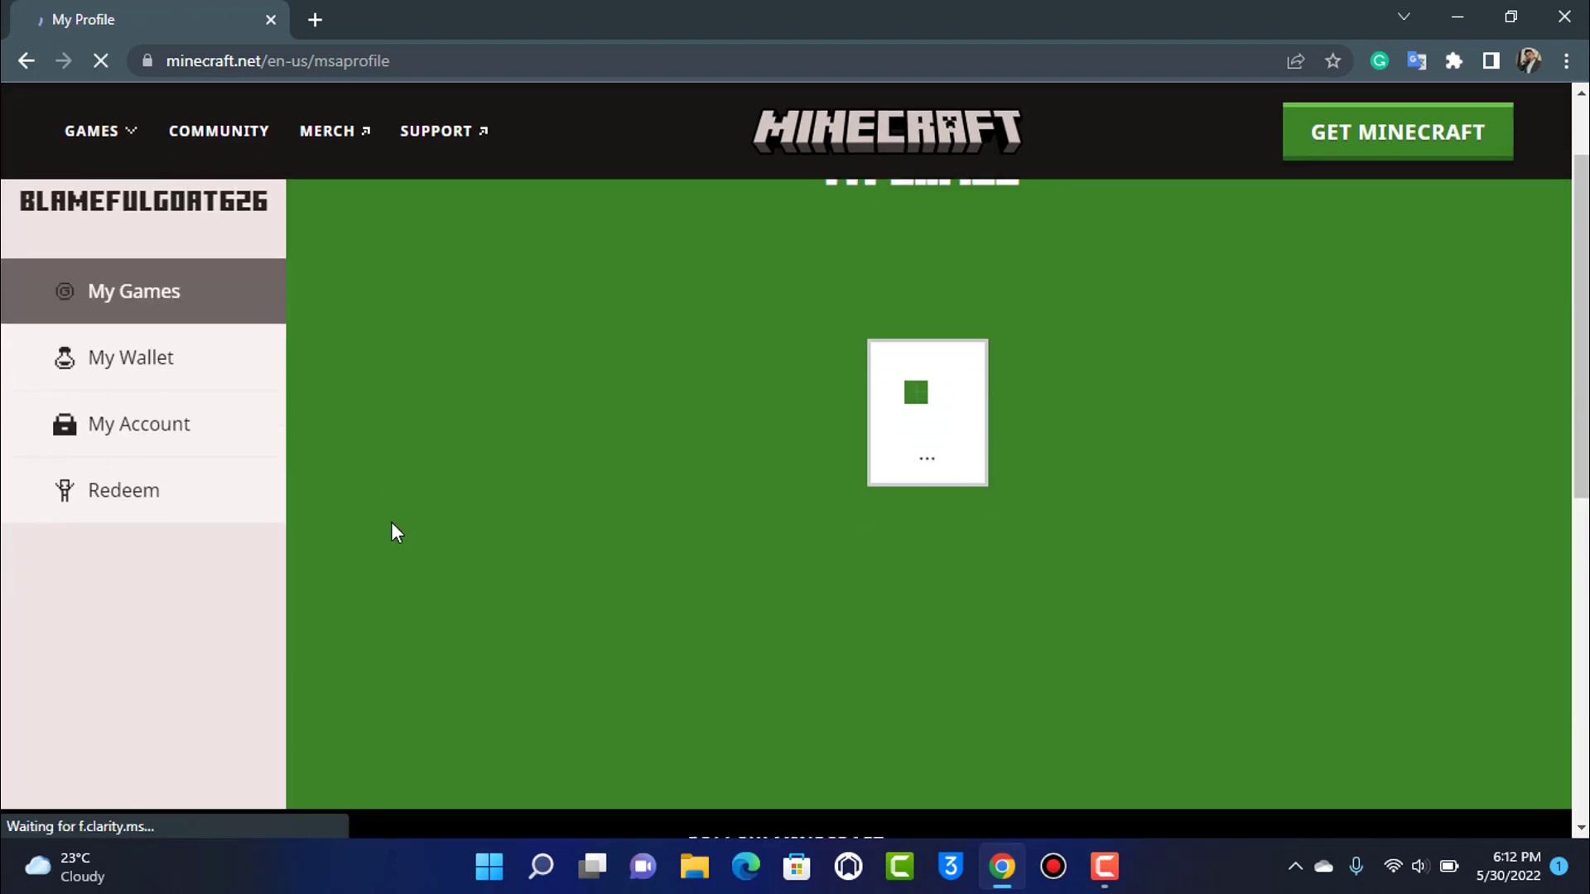
{"action": "scroll", "coordinate": [647, 371], "scroll_direction": "up", "scroll_amount": 2}
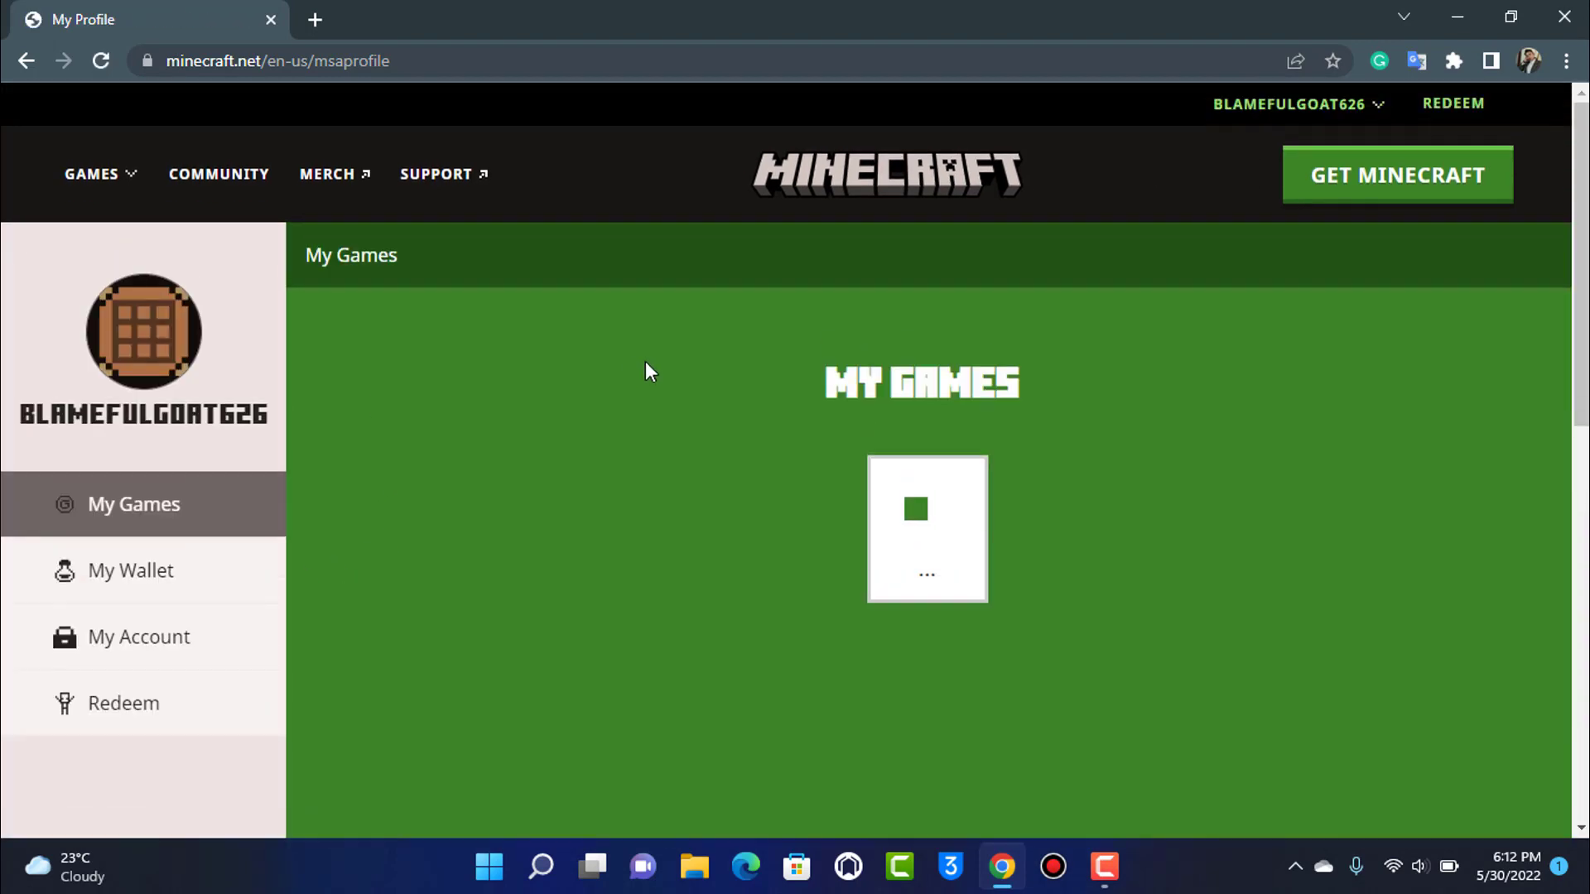